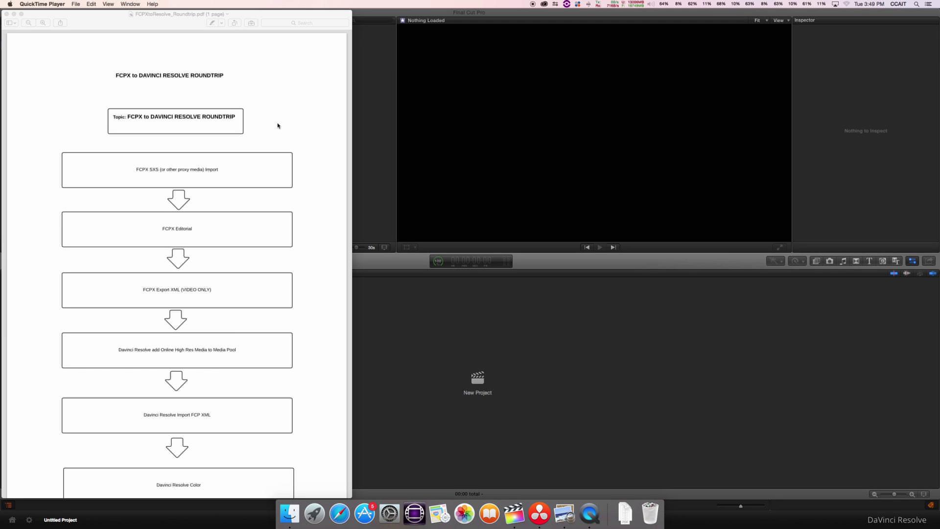
- Look over the FCPX to DaVinci Resolve roundtrip flowchart and switch to Final Cut Pro
{"action": "scroll", "coordinate": [206, 113], "scroll_direction": "down", "scroll_amount": 2}
{"action": "scroll", "coordinate": [206, 114], "scroll_direction": "down", "scroll_amount": 1}
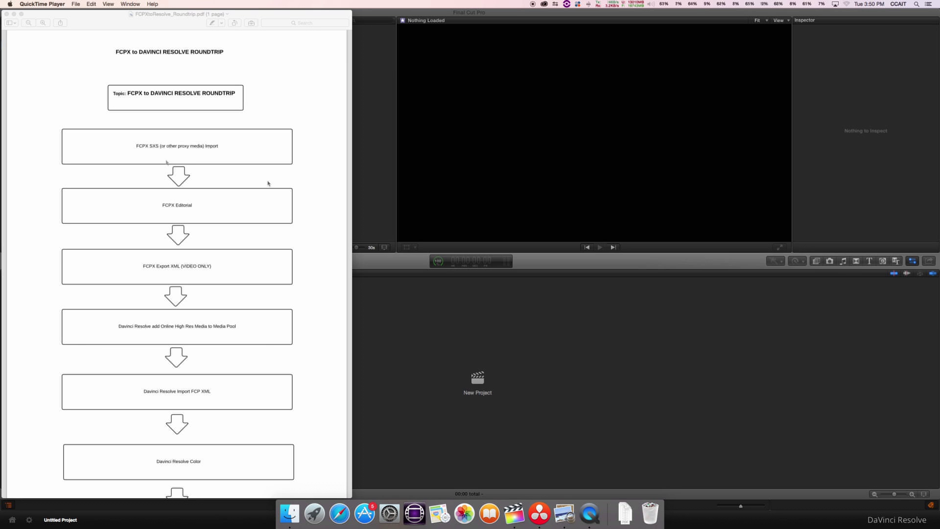
{"action": "scroll", "coordinate": [166, 161], "scroll_direction": "down", "scroll_amount": 1}
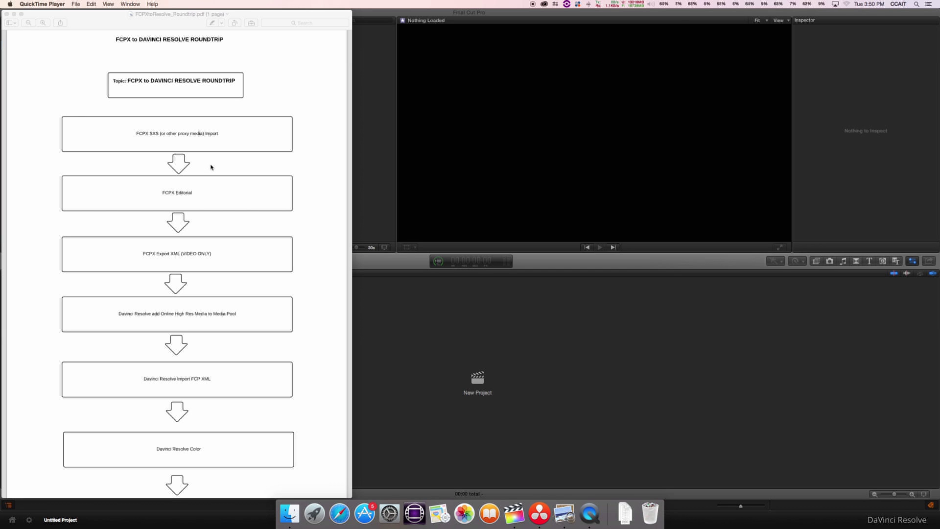
{"action": "key", "text": "super+Tab"}
{"action": "key", "text": "super+Tab"}
{"action": "key", "text": "super+Tab"}
{"action": "key", "text": "super+Tab"}
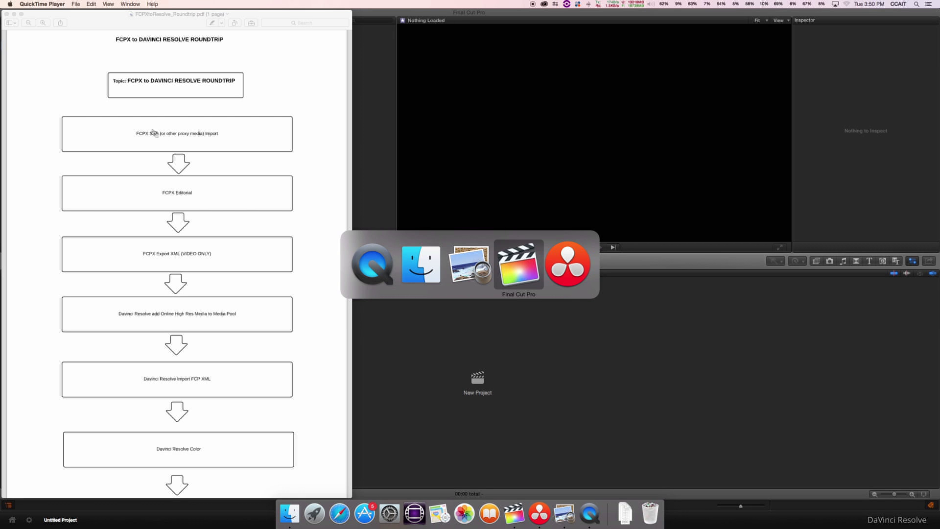
{"action": "left_click", "coordinate": [503, 245]}
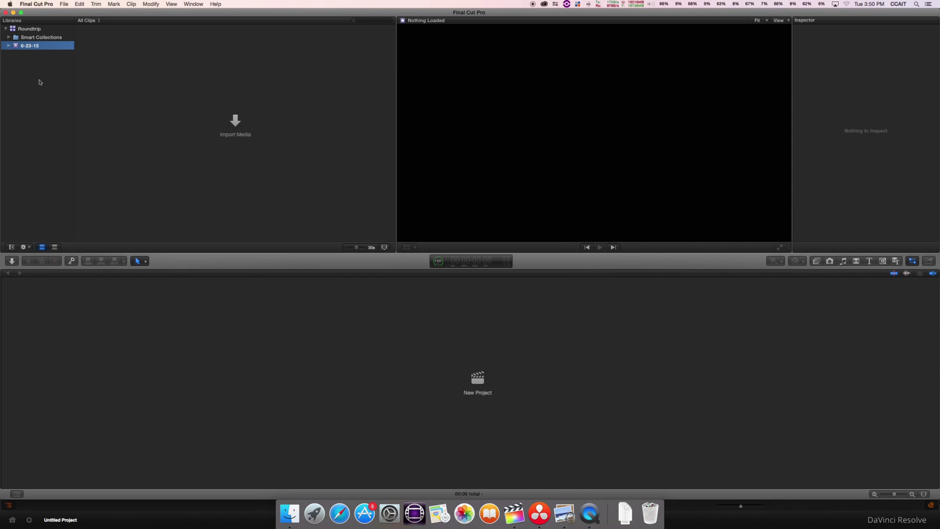
- Open media import for the 6-23-15 event and select all three clips in the SXS folder
{"action": "left_click", "coordinate": [32, 29]}
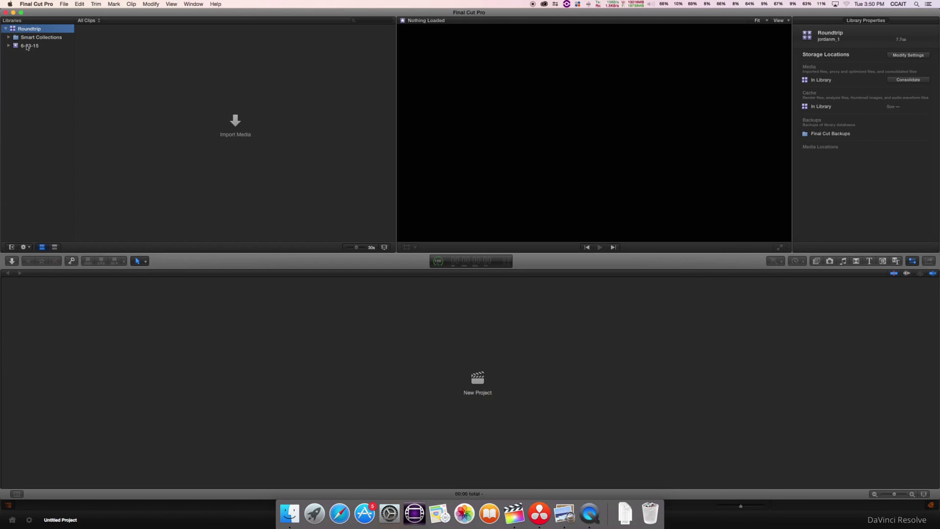
{"action": "left_click", "coordinate": [28, 45]}
{"action": "left_click", "coordinate": [238, 125]}
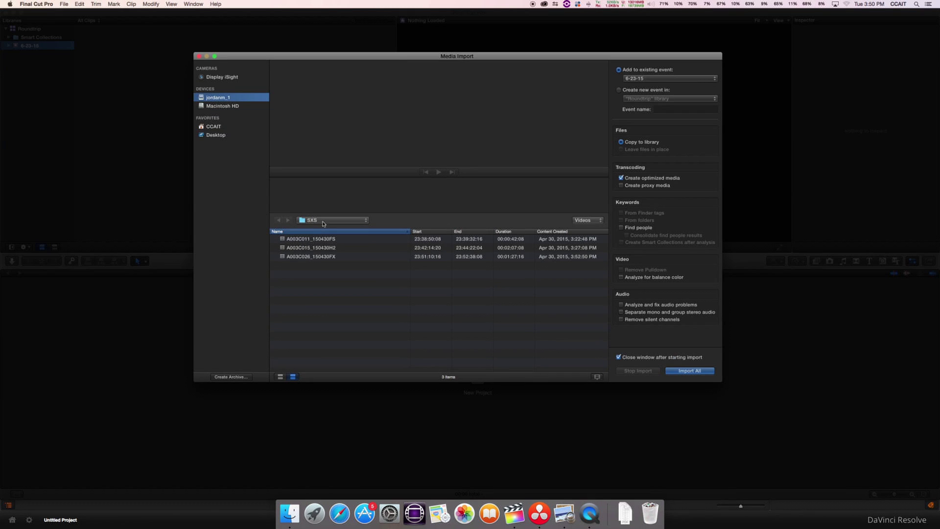
{"action": "left_click", "coordinate": [320, 220]}
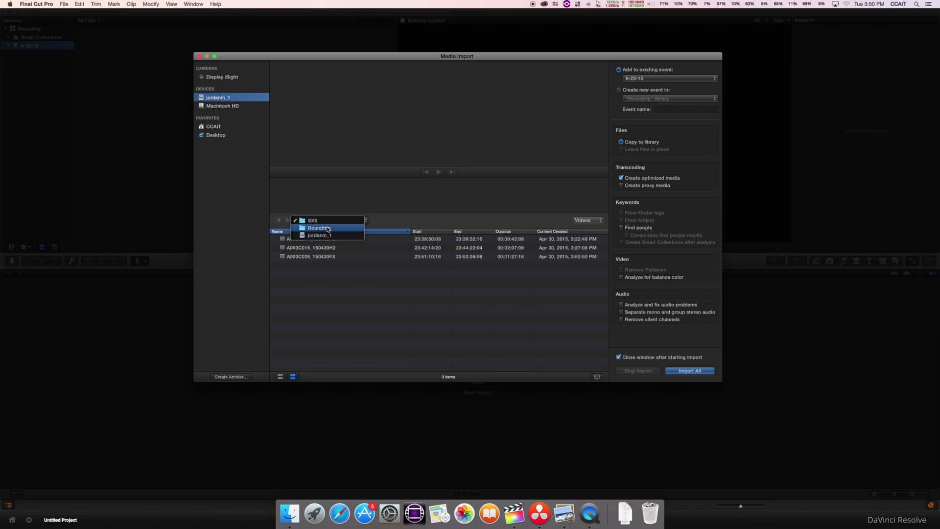
{"action": "left_click", "coordinate": [322, 221]}
{"action": "left_click", "coordinate": [314, 238]}
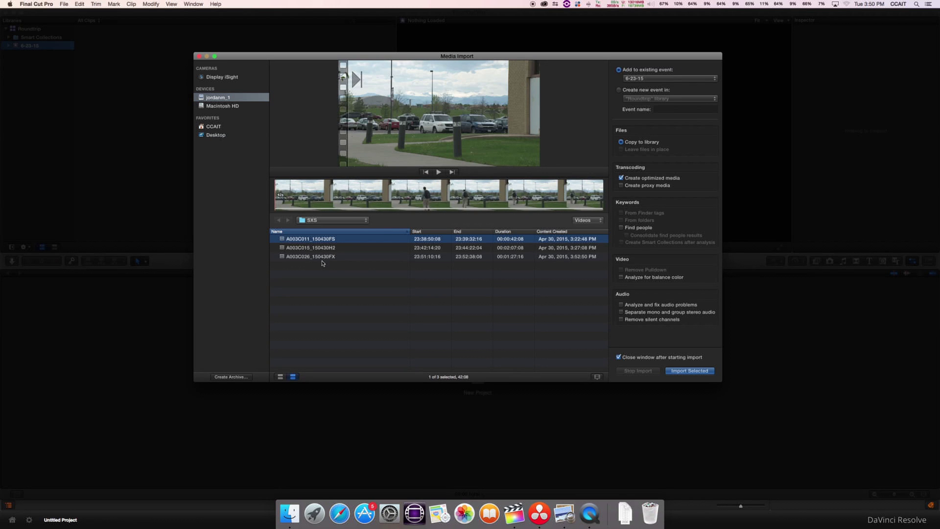
{"action": "left_click", "coordinate": [323, 257], "text": "shift"}
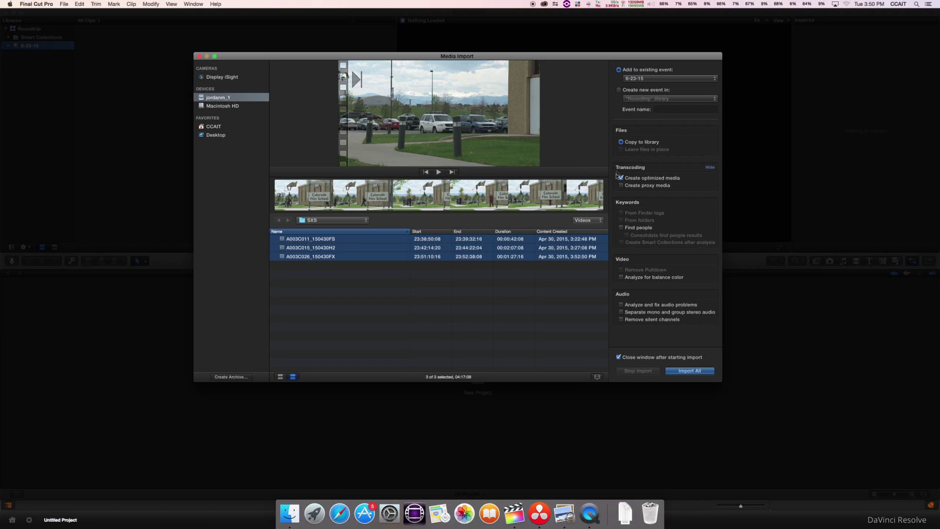
- Import the selected clips into a new event named SXS in the Roundtrip library
{"action": "left_click", "coordinate": [619, 90]}
{"action": "left_click", "coordinate": [672, 109]}
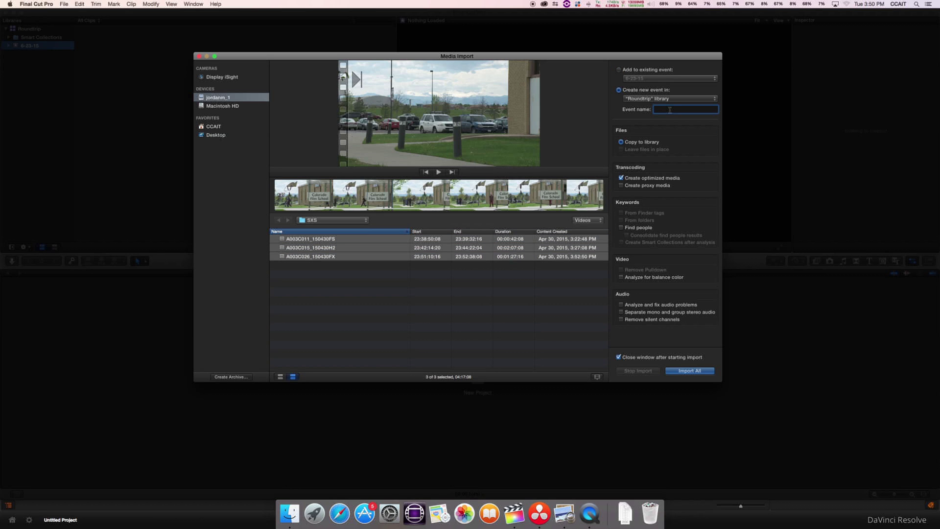
{"action": "type", "text": "SXS"}
{"action": "left_click", "coordinate": [690, 371]}
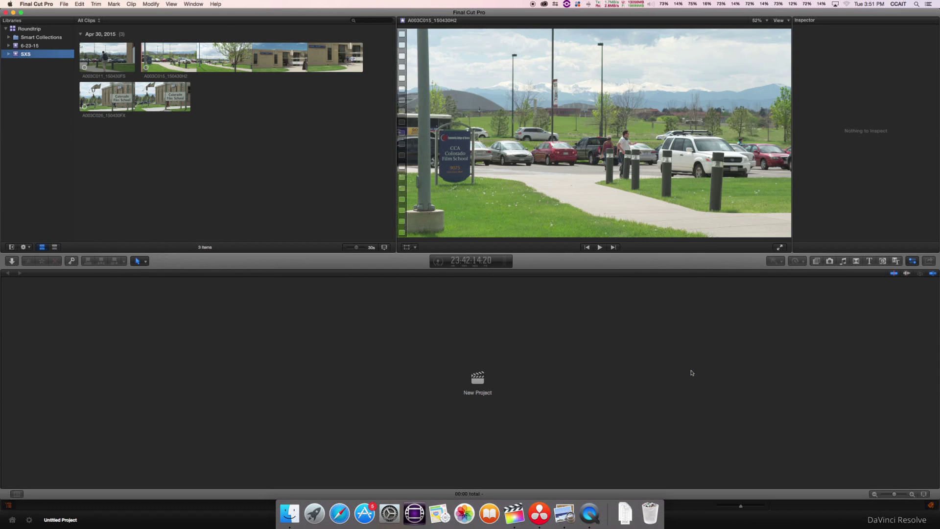
- Check the progress of the background tasks and close their window
{"action": "left_click", "coordinate": [440, 262]}
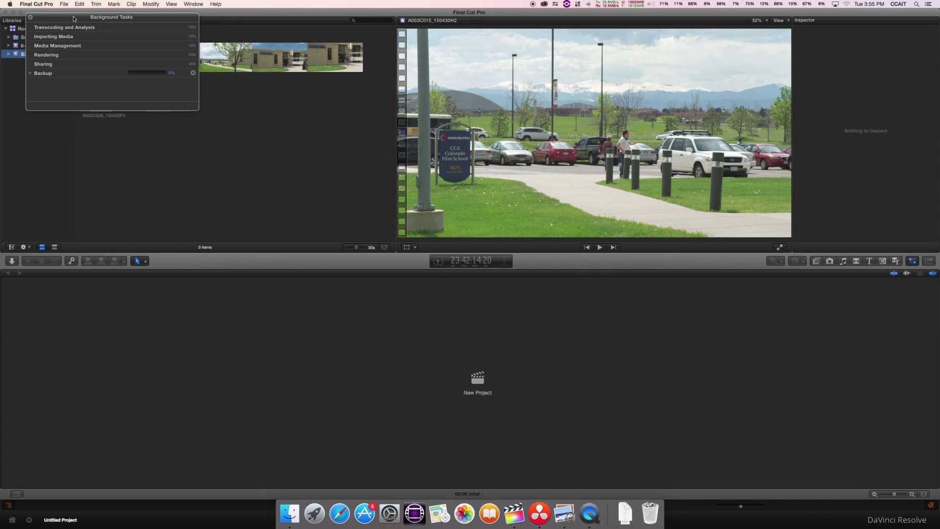
{"action": "left_click_drag", "start_coordinate": [73, 18], "coordinate": [86, 23]}
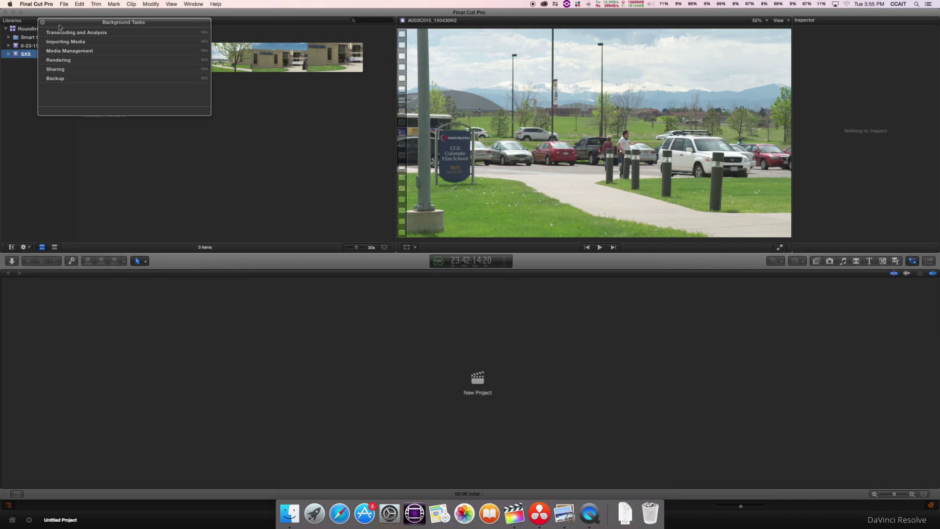
{"action": "key", "text": "super+9"}
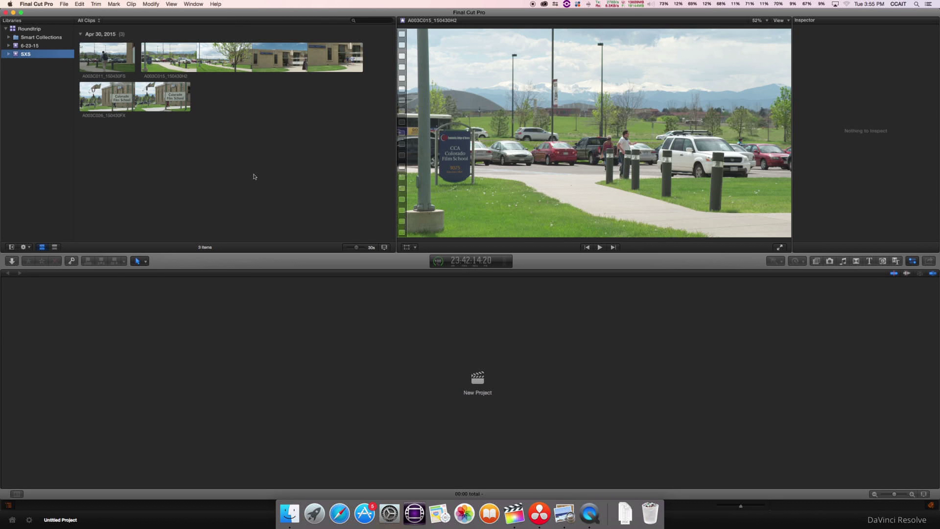
- Check the FCPX Editorial stage in the Preview flowchart and switch back to Final Cut Pro
{"action": "key", "text": "super+Tab"}
{"action": "key", "text": "super+Tab"}
{"action": "key", "text": "super+Tab"}
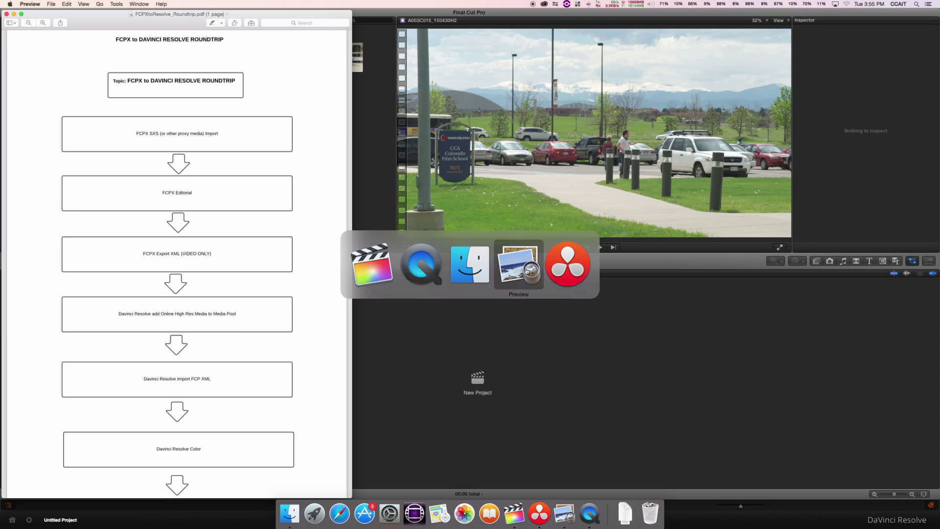
{"action": "triple_click", "coordinate": [191, 194]}
{"action": "left_click", "coordinate": [191, 194]}
{"action": "key", "text": "super+Tab"}
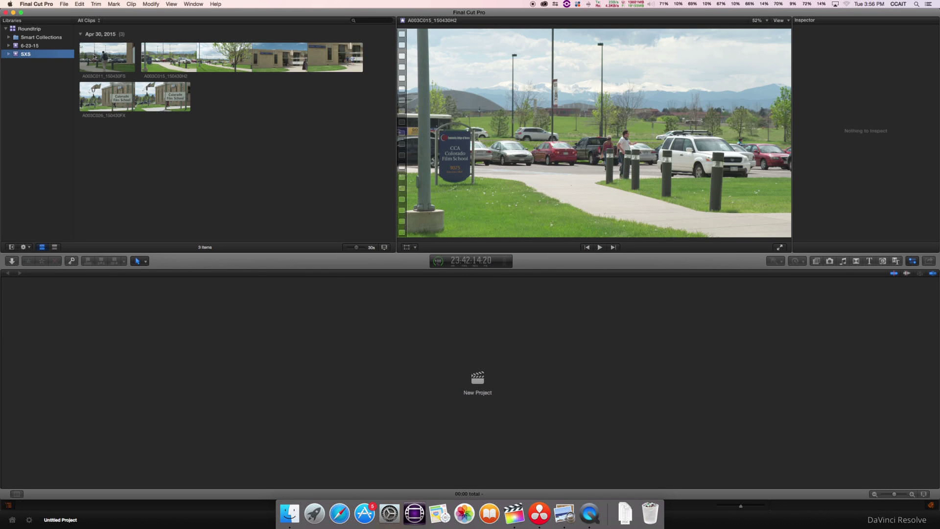
- Create a project named RT_Proj in the SXS event with the default settings
{"action": "left_click", "coordinate": [477, 382]}
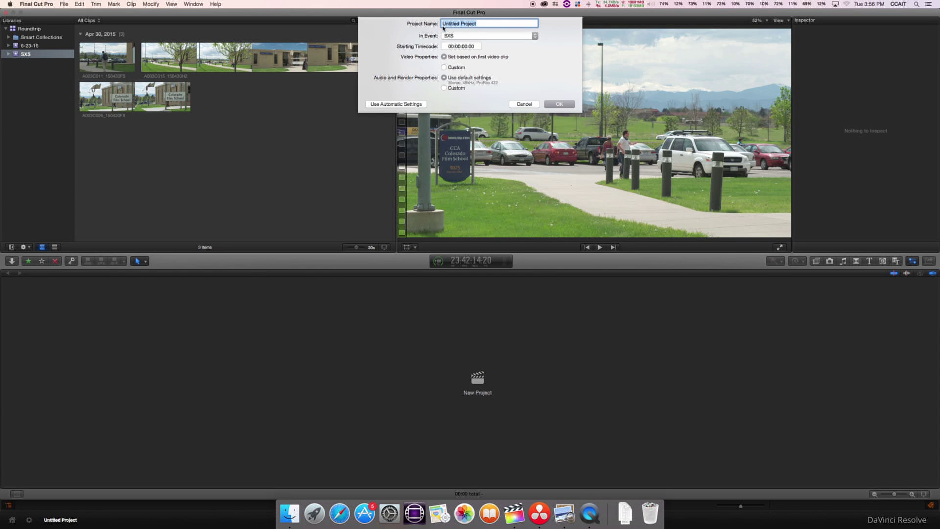
{"action": "type", "text": "RT_Proj"}
{"action": "left_click", "coordinate": [557, 104]}
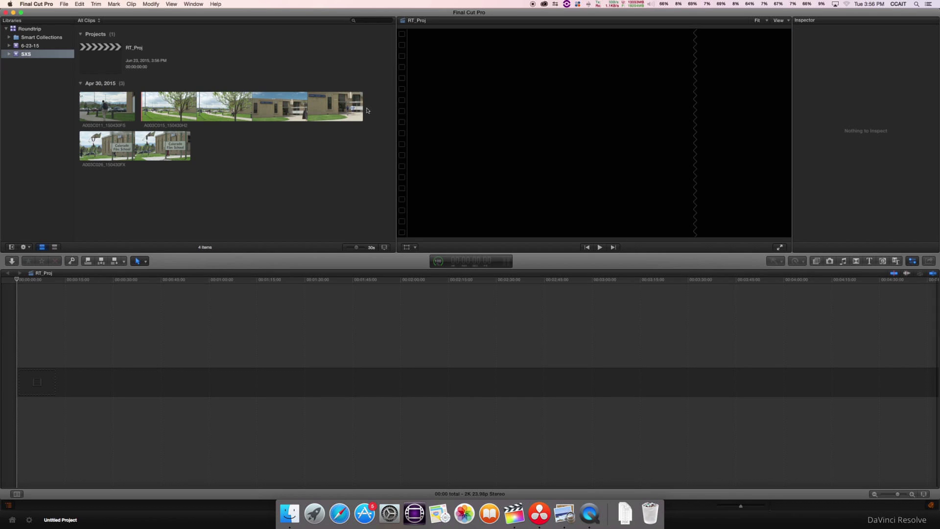
- Add all three imported SXS clips to the start of the RT_Proj timeline
{"action": "left_click", "coordinate": [101, 58]}
{"action": "left_click", "coordinate": [104, 108]}
{"action": "left_click", "coordinate": [169, 147], "text": "shift"}
{"action": "left_click_drag", "start_coordinate": [104, 108], "coordinate": [42, 371]}
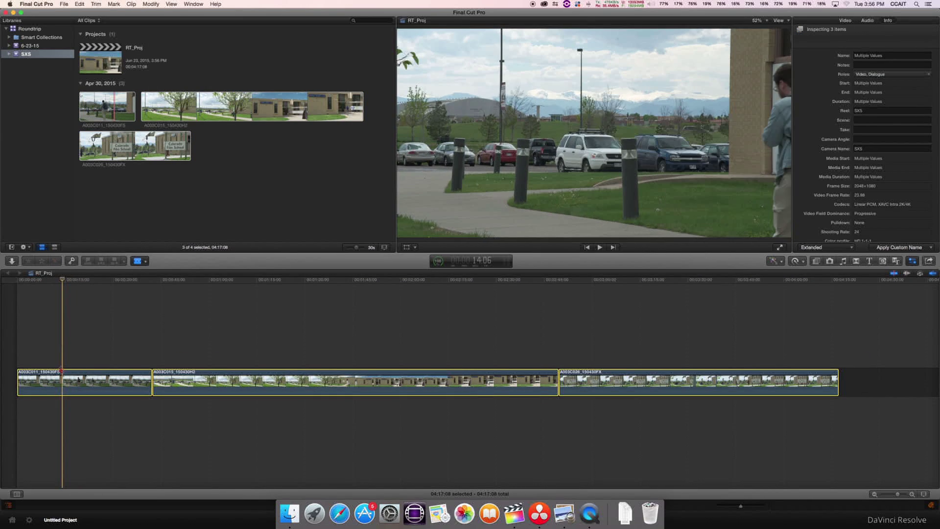
- Blade each of the three timeline clips near its beginning and delete the longer trailing segments
{"action": "left_click", "coordinate": [52, 383]}
{"action": "left_click", "coordinate": [192, 381]}
{"action": "left_click", "coordinate": [606, 382]}
{"action": "key", "text": "a"}
{"action": "left_click", "coordinate": [638, 385]}
{"action": "key", "text": "Delete"}
{"action": "left_click", "coordinate": [374, 384]}
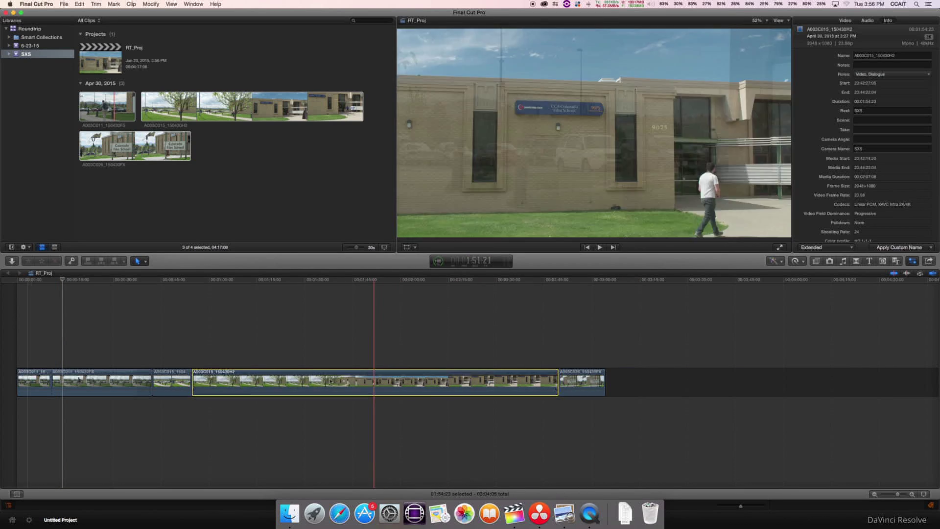
{"action": "key", "text": "Delete"}
{"action": "left_click", "coordinate": [120, 382]}
{"action": "key", "text": "Delete"}
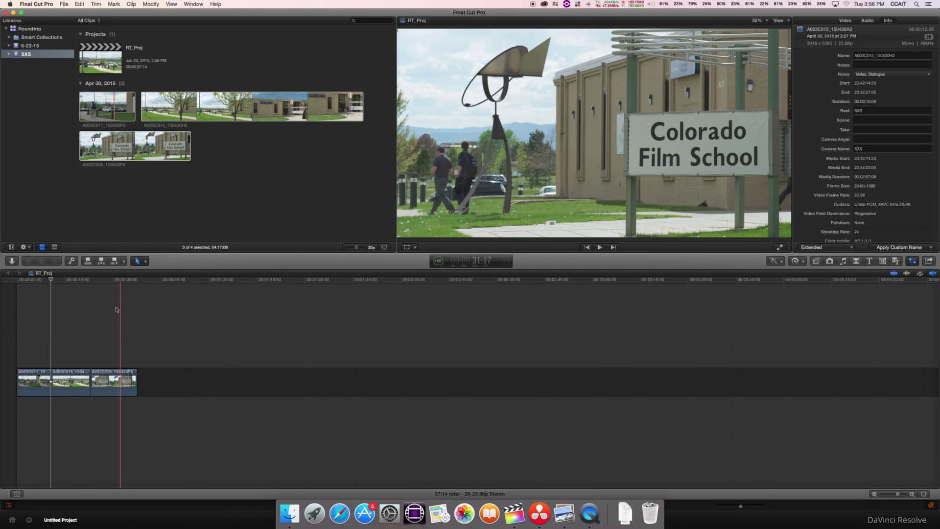
- Move the middle clip above the primary storyline to follow the sign clip, and return the playhead to the start
{"action": "left_click", "coordinate": [28, 281]}
{"action": "key", "text": "space"}
{"action": "left_click_drag", "start_coordinate": [77, 382], "coordinate": [124, 352]}
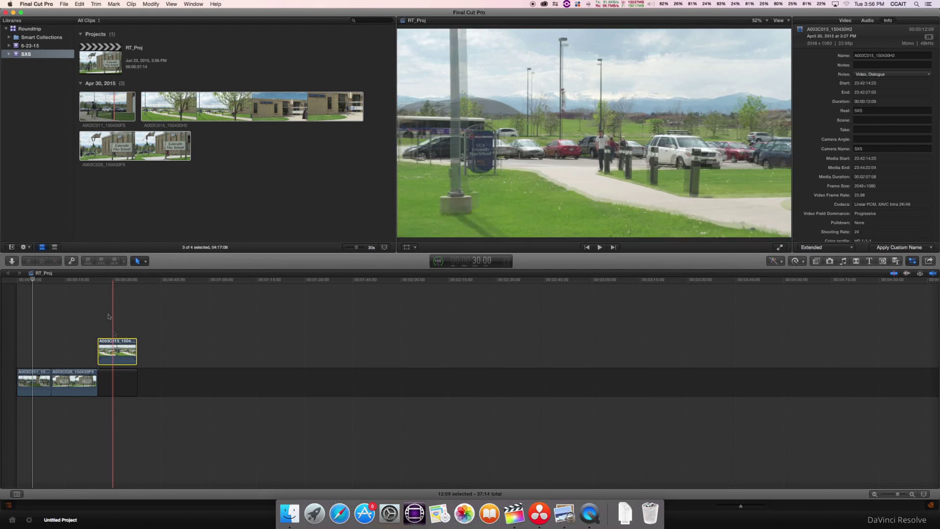
{"action": "left_click", "coordinate": [107, 281]}
{"action": "left_click", "coordinate": [65, 281]}
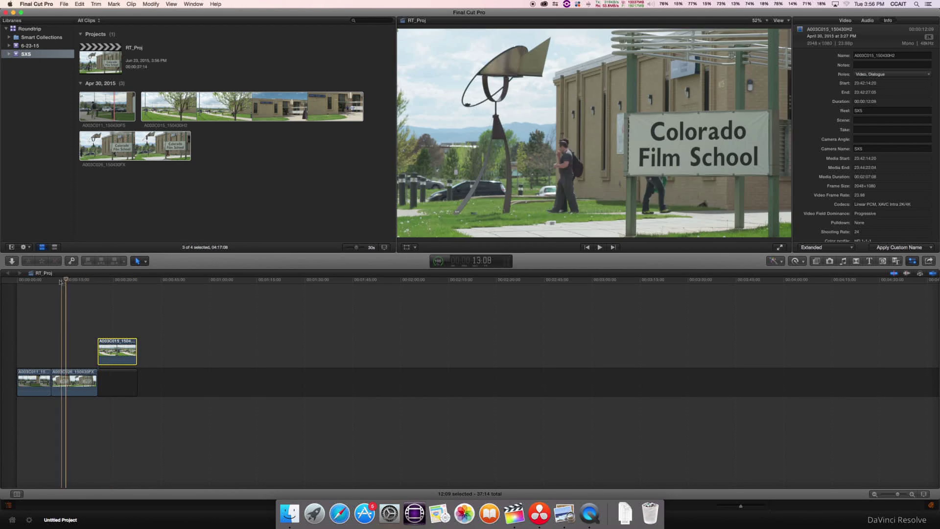
{"action": "left_click", "coordinate": [12, 281]}
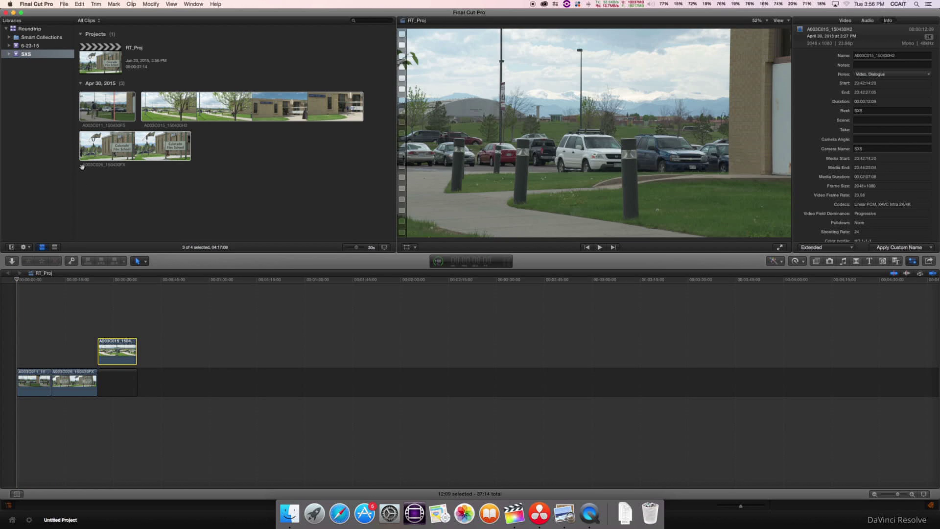
- Duplicate the RT_Proj project and rename the copy RT_Proj For XML
{"action": "left_click", "coordinate": [82, 167]}
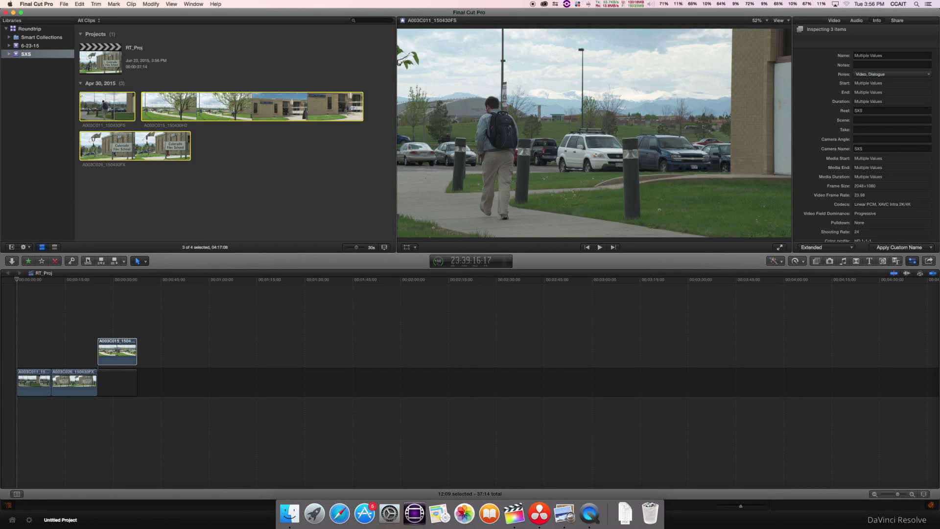
{"action": "left_click", "coordinate": [105, 51]}
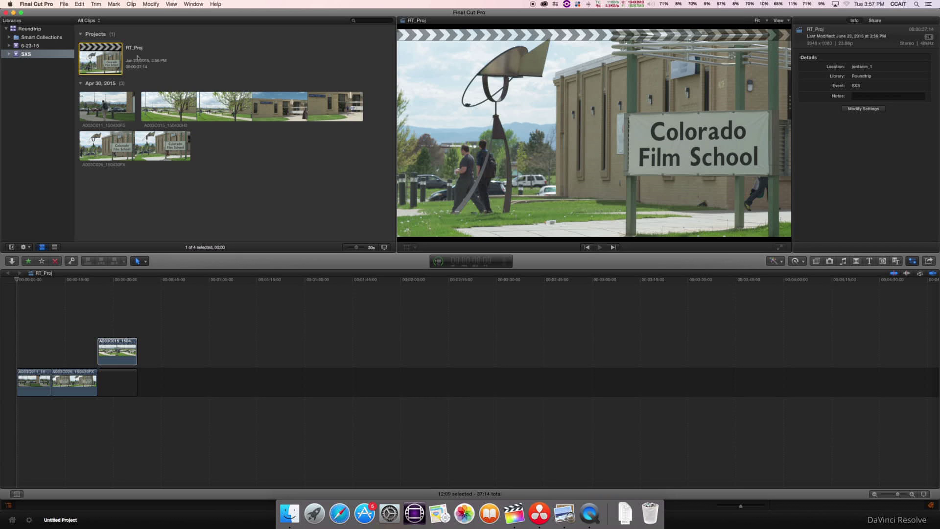
{"action": "right_click", "coordinate": [104, 48]}
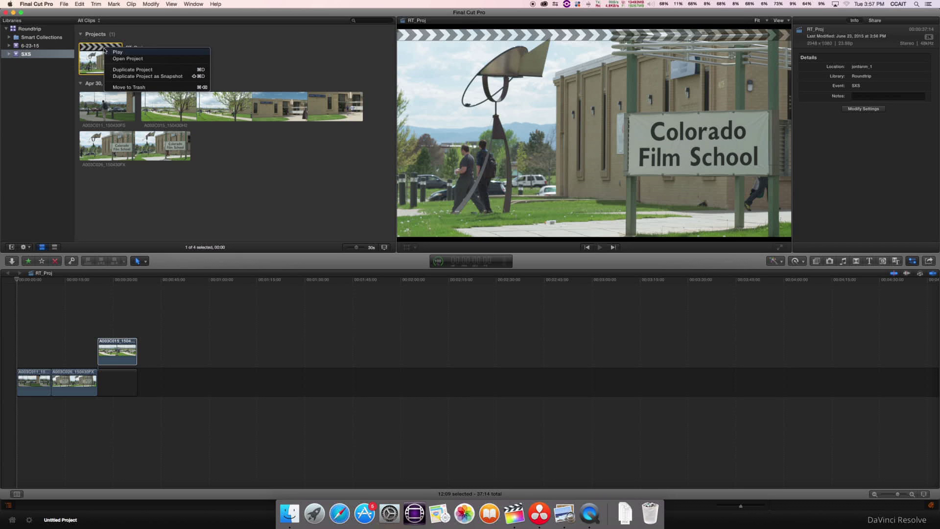
{"action": "left_click", "coordinate": [128, 70]}
{"action": "left_click", "coordinate": [144, 48]}
{"action": "left_click", "coordinate": [151, 47]}
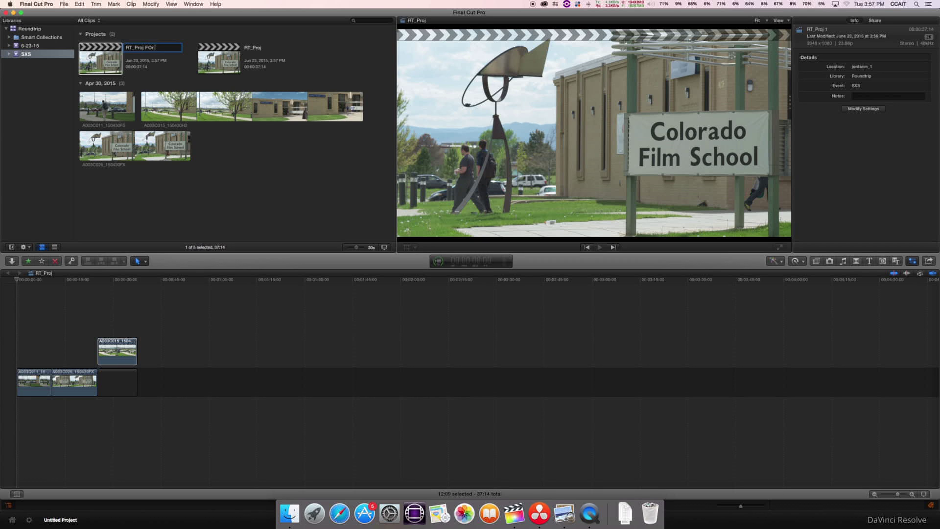
{"action": "key", "text": "Return"}
- Open the RT_Proj For XML project, fit its timeline to the window, and detach the audio from all clips
{"action": "double_click", "coordinate": [218, 47]}
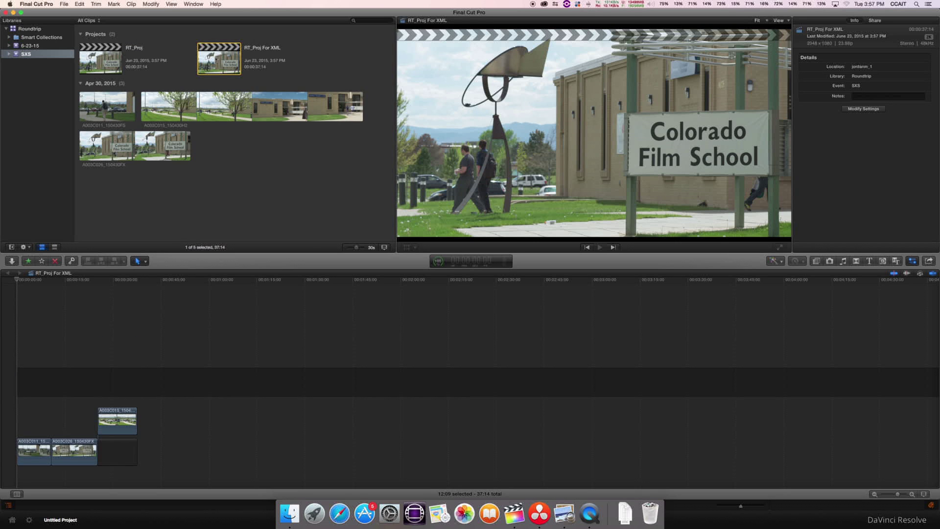
{"action": "key", "text": "shift+z"}
{"action": "key", "text": "super+a"}
{"action": "right_click", "coordinate": [193, 373]}
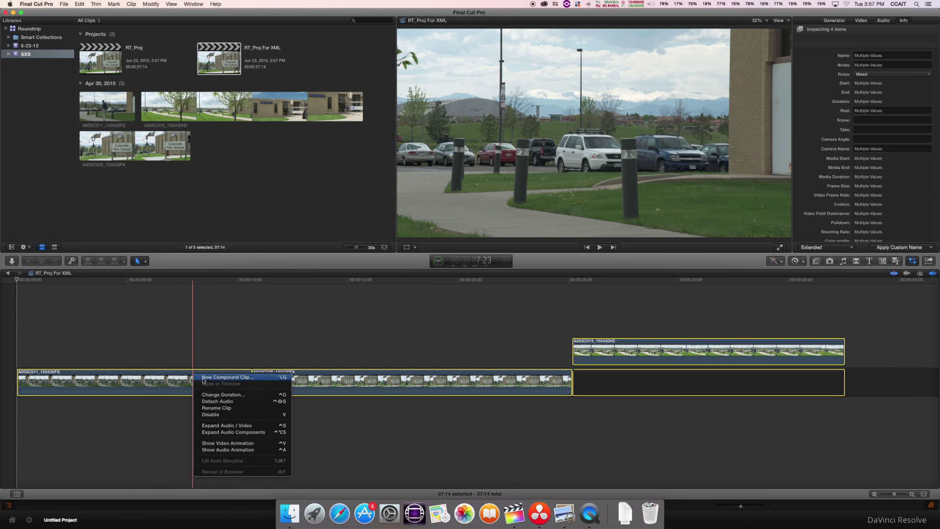
{"action": "left_click", "coordinate": [222, 401]}
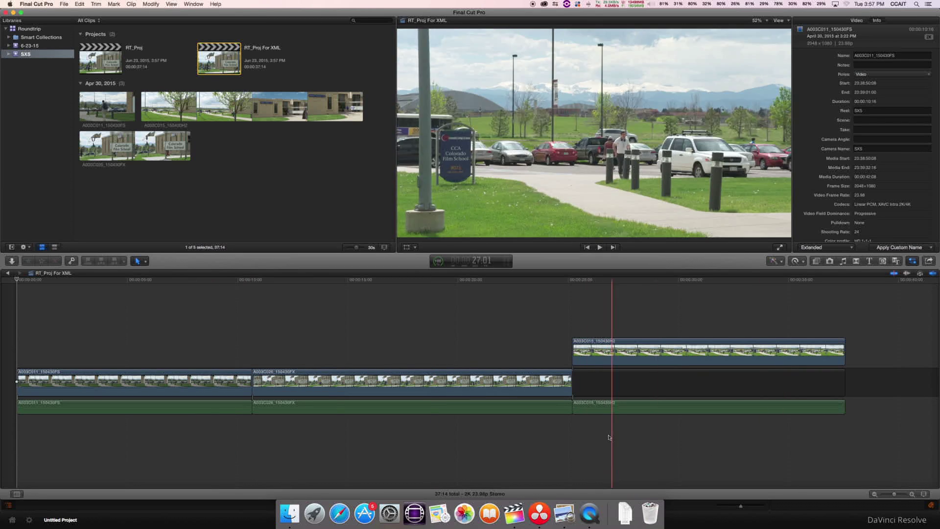
- Delete all the detached audio clips from the timeline and return the playhead to the start
{"action": "left_click_drag", "start_coordinate": [699, 448], "coordinate": [226, 414]}
{"action": "key", "text": "Delete"}
{"action": "left_click", "coordinate": [191, 280]}
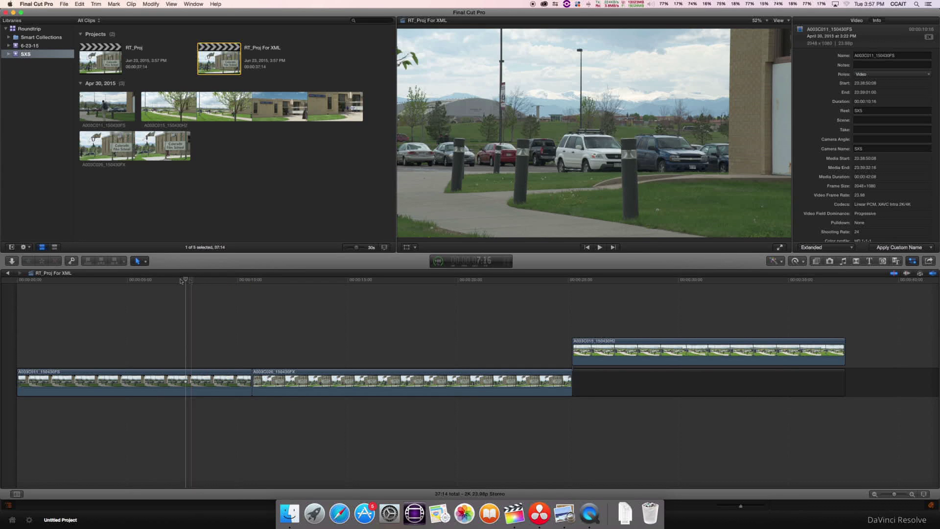
{"action": "key", "text": "Home"}
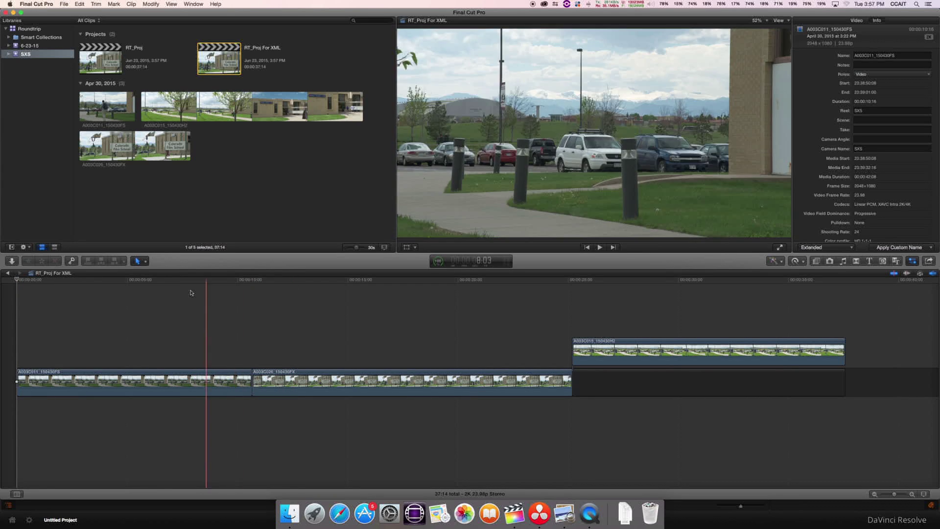
{"action": "left_click", "coordinate": [163, 280]}
{"action": "key", "text": "Home"}
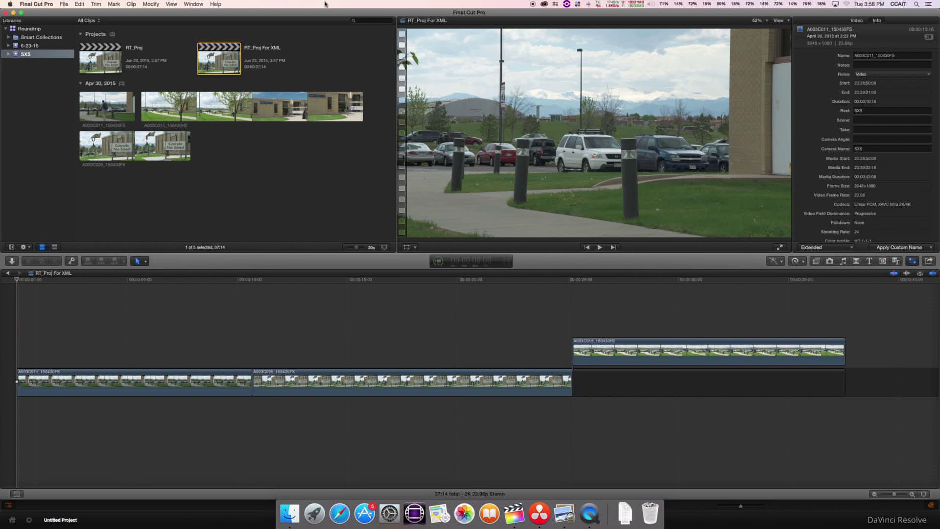
- Check the XML export stage in the roundtrip workflow PDF in Preview and return to Final Cut Pro
{"action": "left_click", "coordinate": [227, 50]}
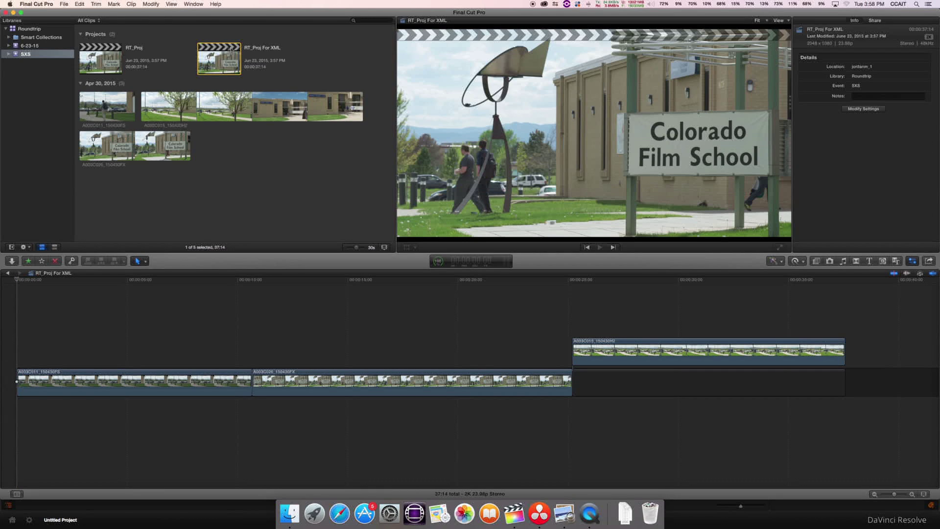
{"action": "left_click", "coordinate": [71, 304]}
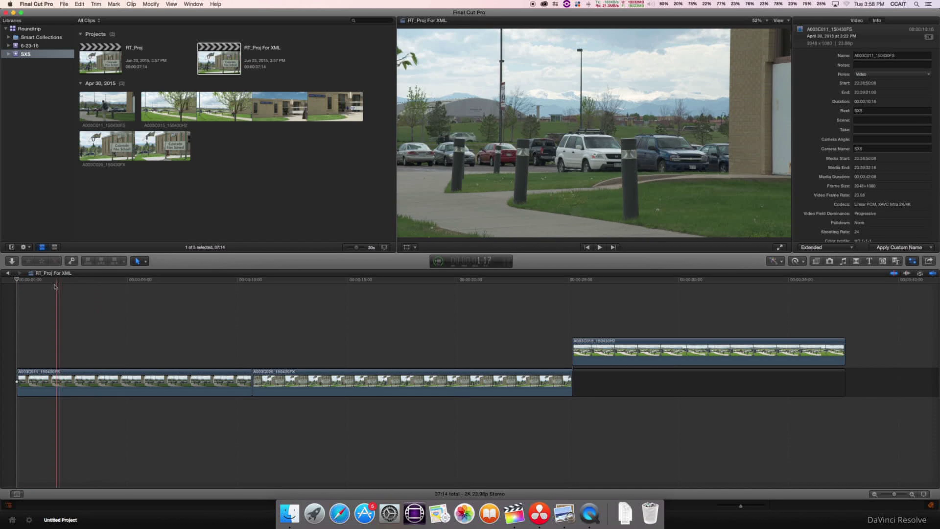
{"action": "key", "text": "super+Tab"}
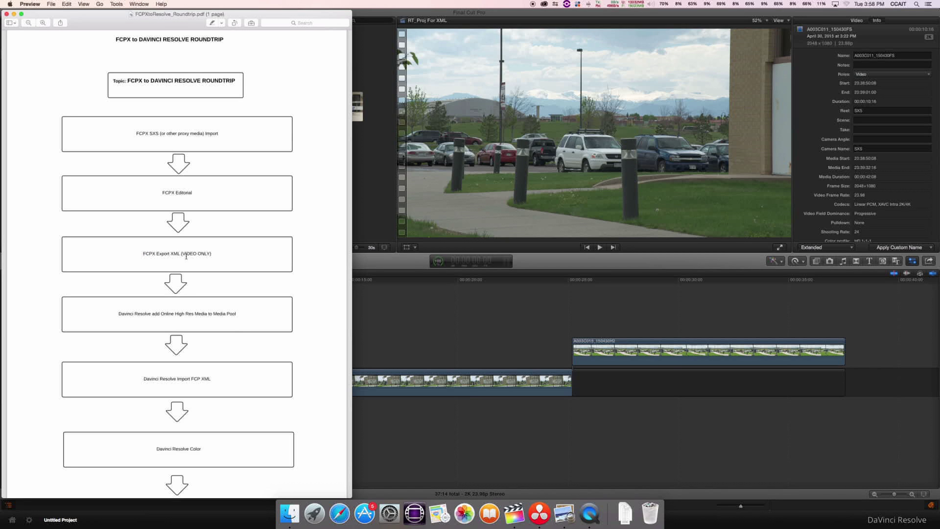
{"action": "key", "text": "super+Tab"}
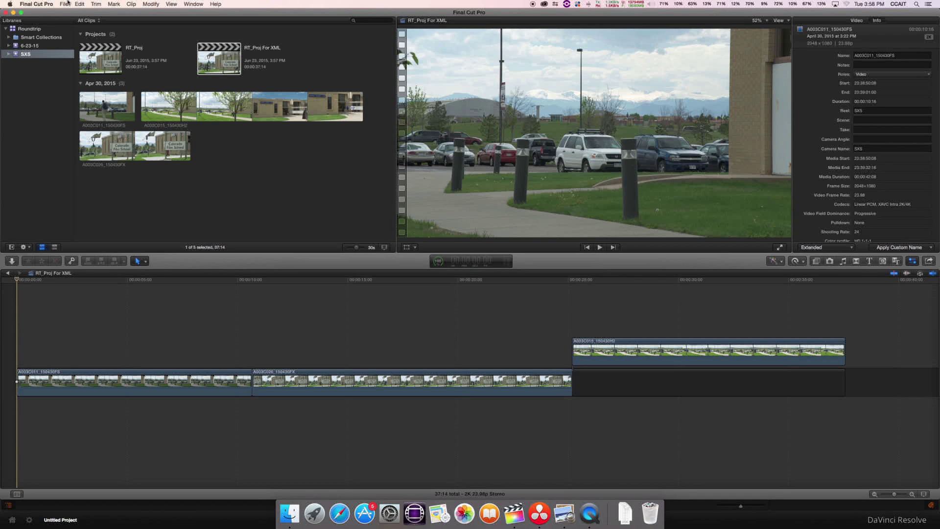
- Export the RT_Proj For XML project as an XML file named RT_Proj in the Roundtrip folder
{"action": "left_click", "coordinate": [233, 54]}
{"action": "left_click", "coordinate": [63, 4]}
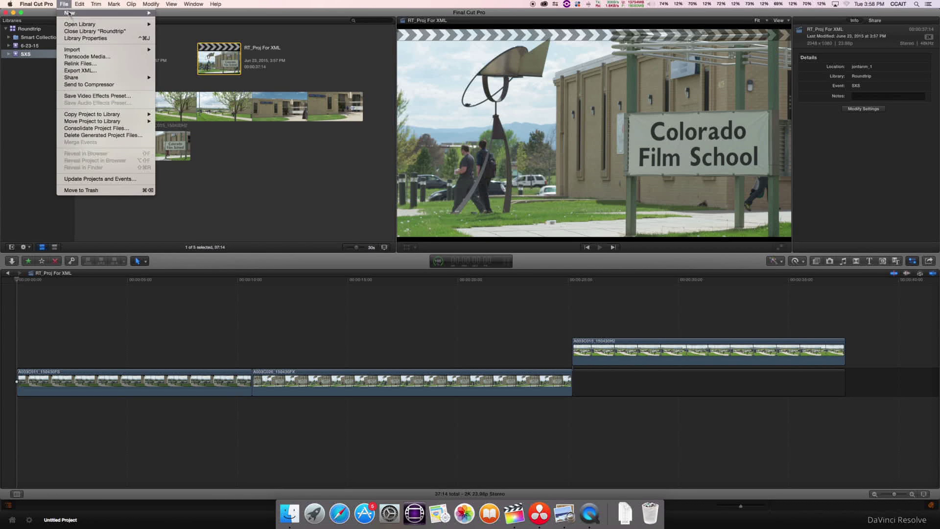
{"action": "left_click", "coordinate": [80, 71]}
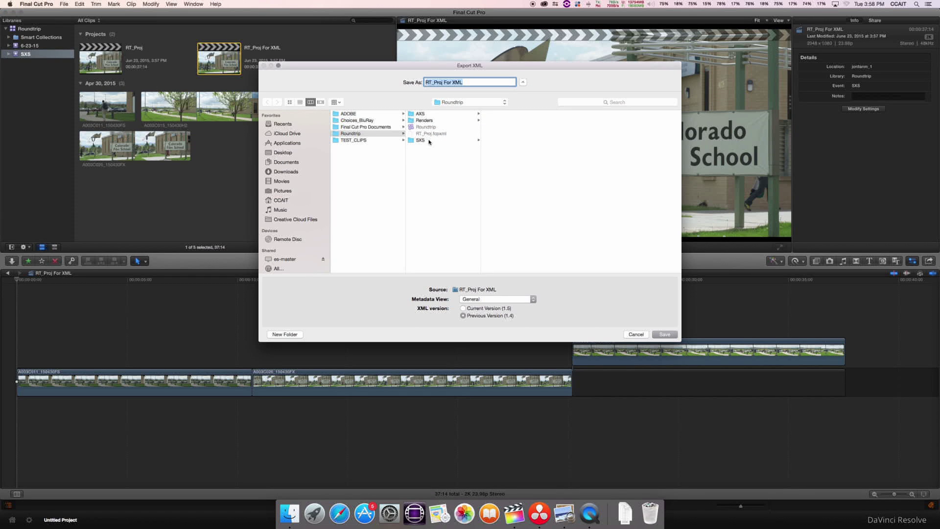
{"action": "type", "text": "RT_Proj"}
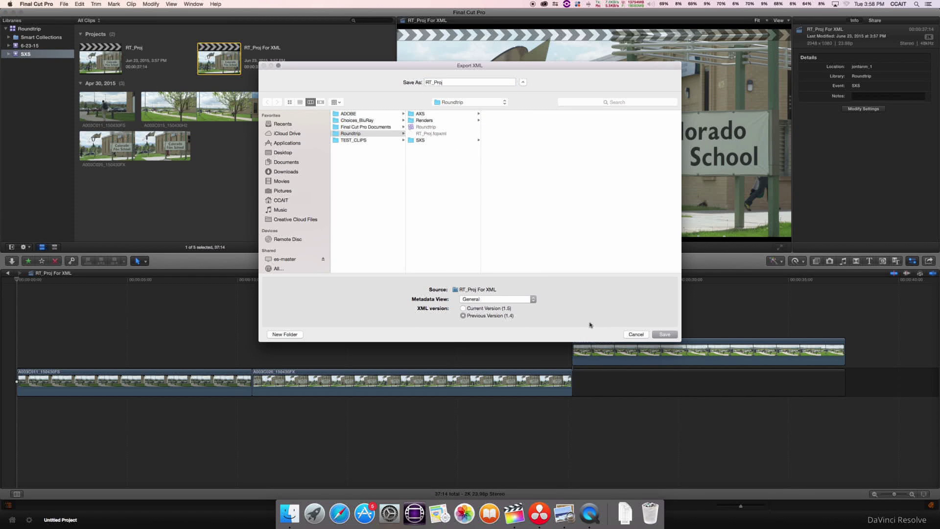
{"action": "left_click", "coordinate": [664, 334]}
{"action": "left_click", "coordinate": [524, 116]}
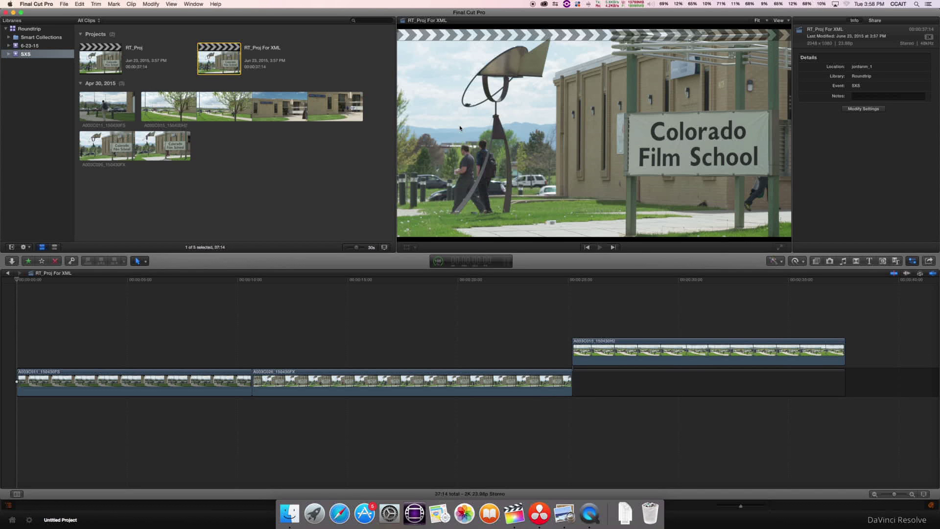
- Review the high-res media stage in the workflow PDF in Preview and switch to DaVinci Resolve
{"action": "key", "text": "super+Tab"}
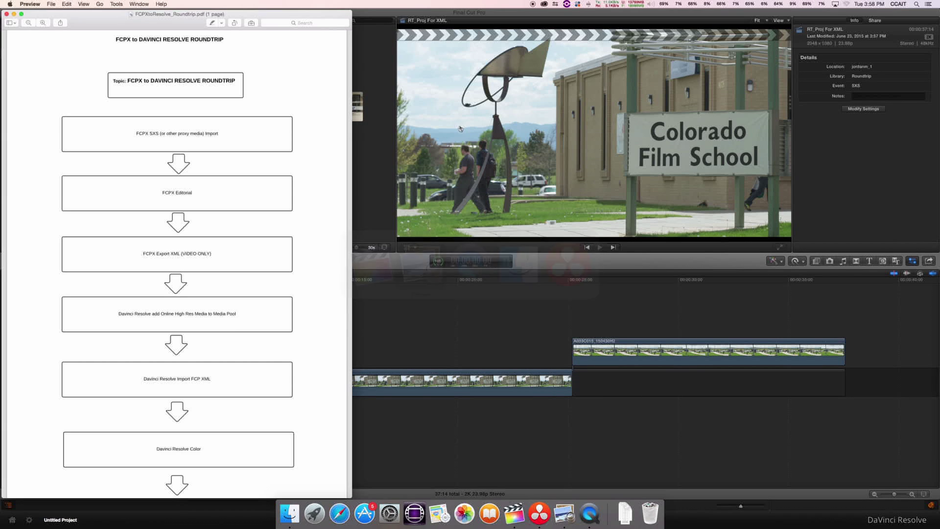
{"action": "scroll", "coordinate": [176, 310], "scroll_direction": "down", "scroll_amount": 5}
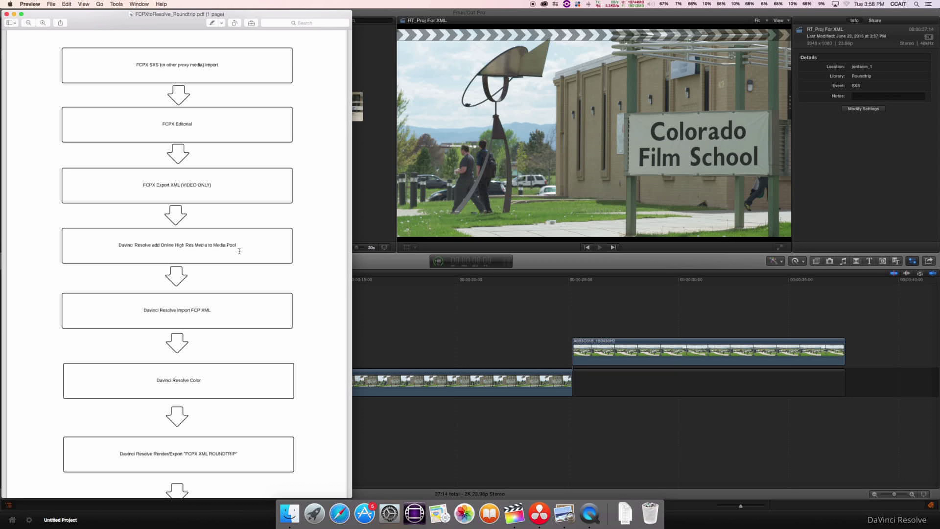
{"action": "key", "text": "super+Tab"}
{"action": "key", "text": "super+Tab"}
{"action": "key", "text": "super+Tab"}
{"action": "key", "text": "super+Tab"}
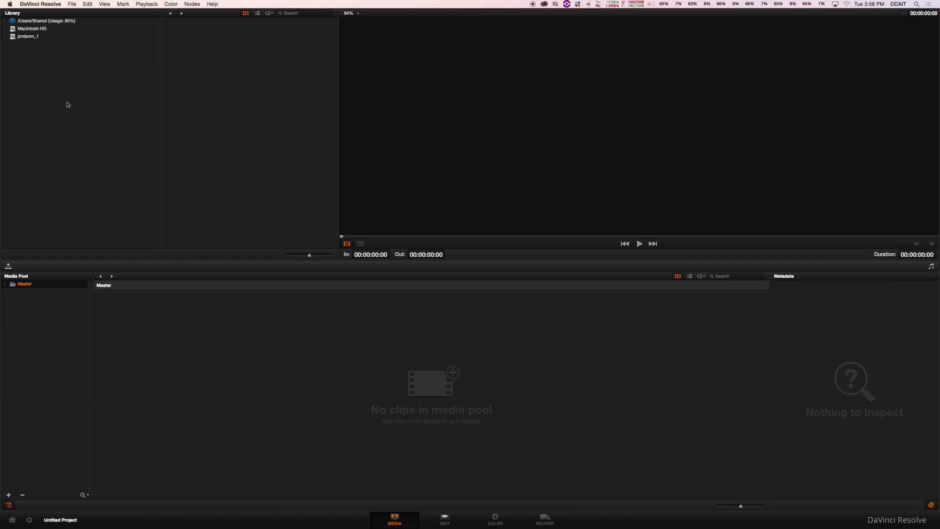
- Add the three camera clips from Roundtrip/AXS to the media pool with the project frame rate changed to match, and preview A003C015_150430H2
{"action": "left_click", "coordinate": [5, 36]}
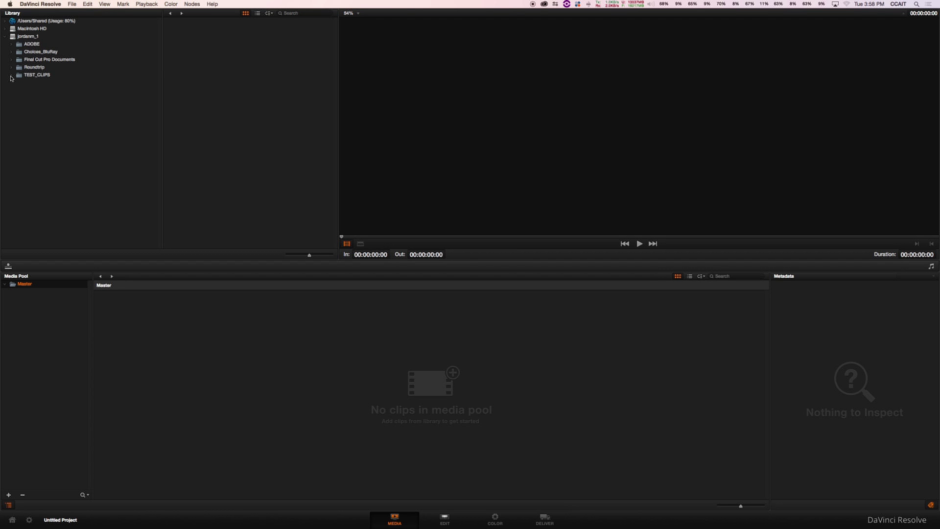
{"action": "left_click", "coordinate": [11, 67]}
{"action": "left_click", "coordinate": [26, 79]}
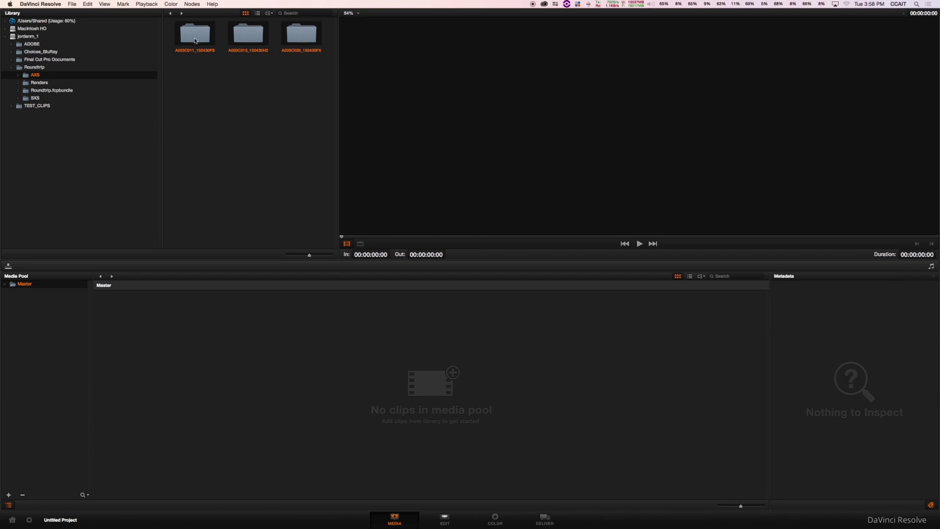
{"action": "left_click_drag", "start_coordinate": [198, 39], "coordinate": [152, 326]}
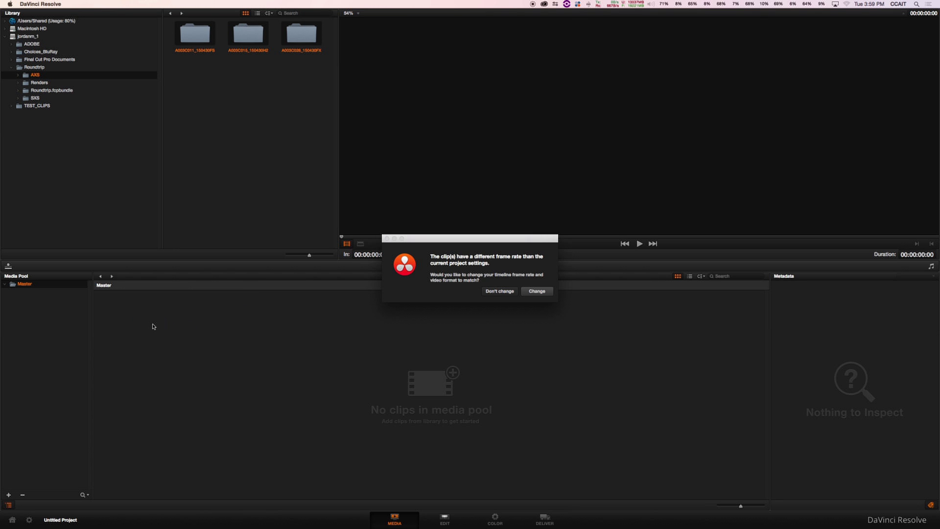
{"action": "left_click", "coordinate": [537, 291]}
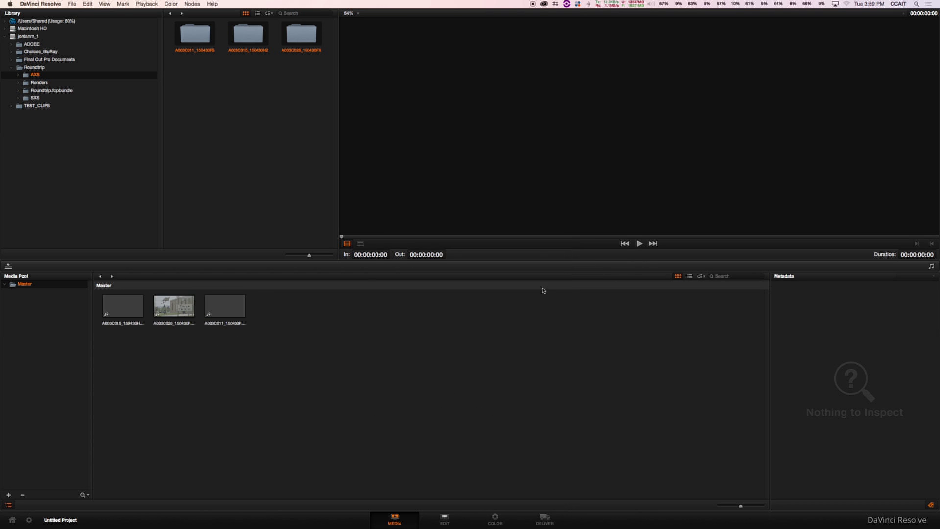
{"action": "left_click", "coordinate": [125, 309]}
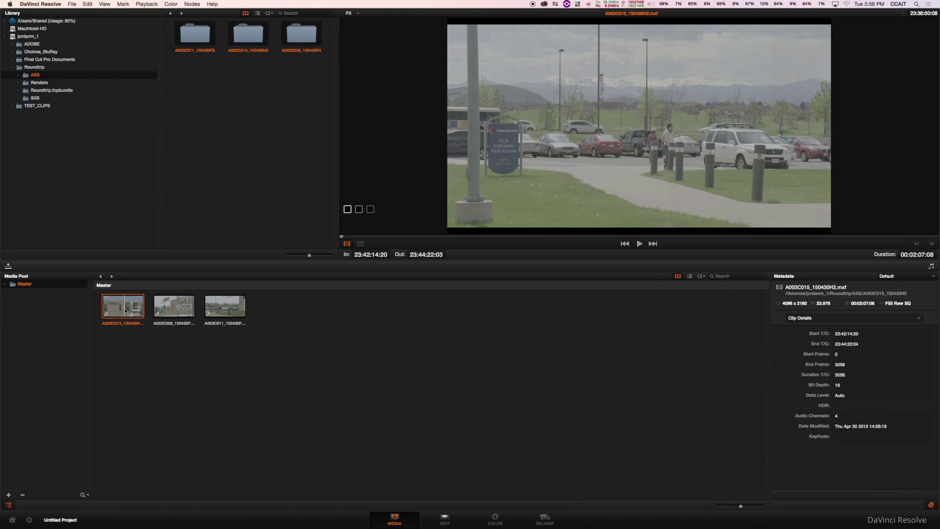
{"action": "key", "text": "space"}
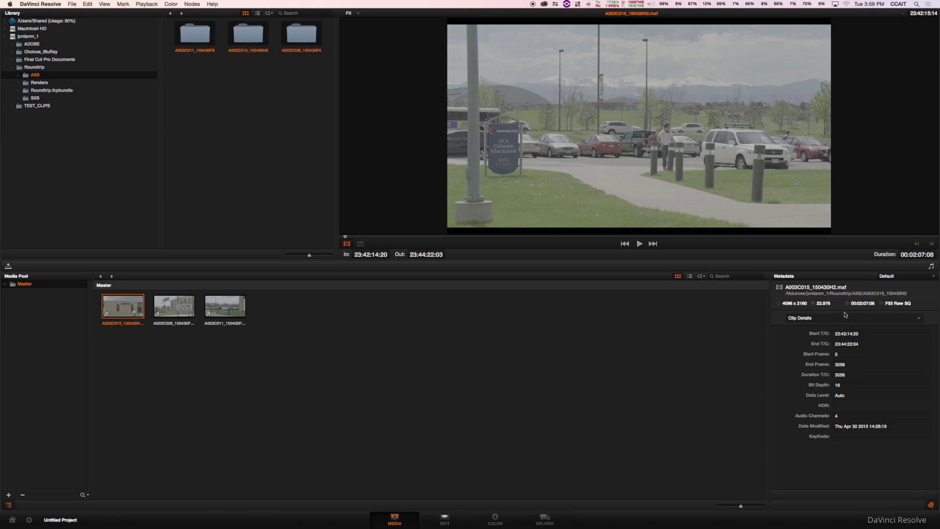
- Open the Edit page, and check the XML import stage in the workflow PDF in Preview before returning to DaVinci Resolve
{"action": "left_click", "coordinate": [445, 518]}
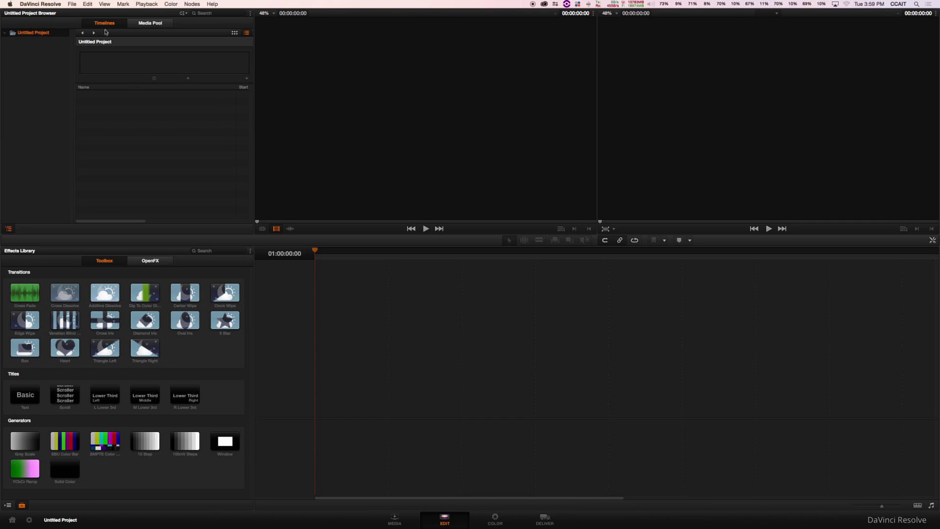
{"action": "key", "text": "super+Tab"}
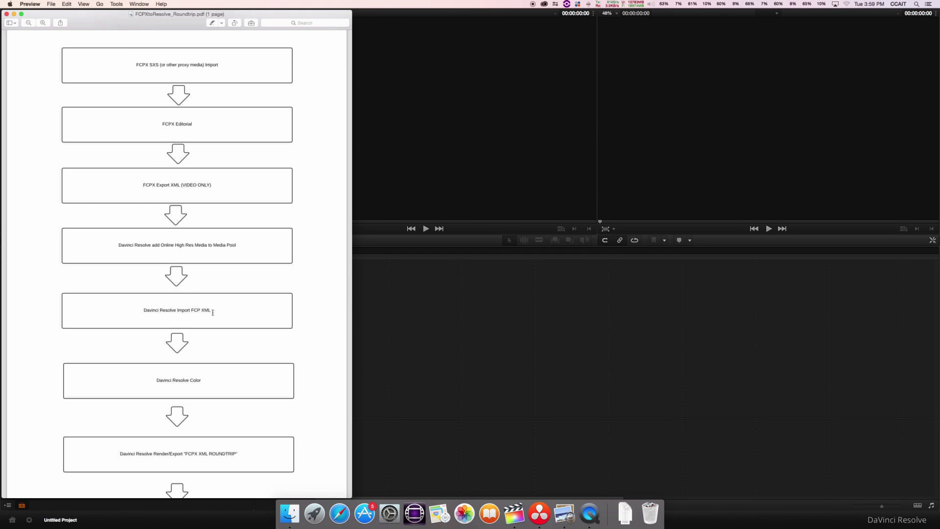
{"action": "key", "text": "super+Tab"}
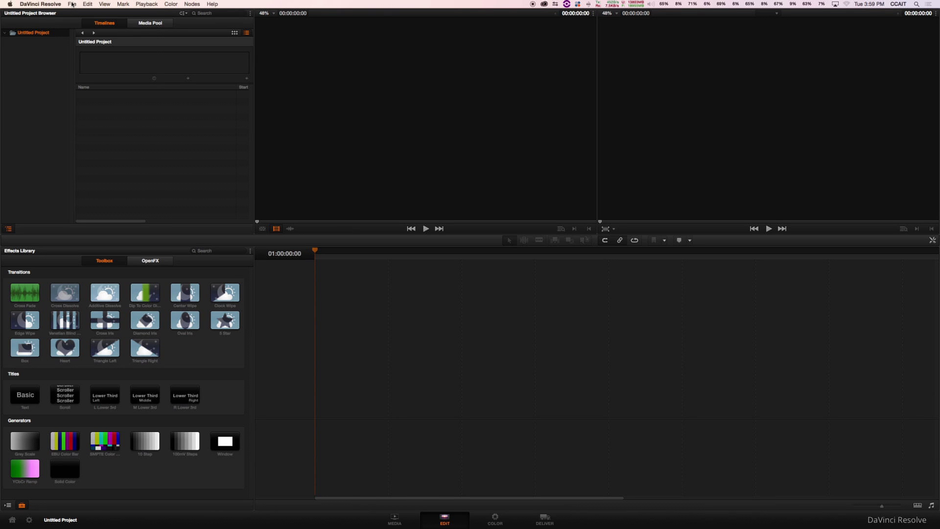
- Choose RT_Proj.fcpxml from the Roundtrip folder as the XML timeline to import
{"action": "left_click", "coordinate": [72, 4]}
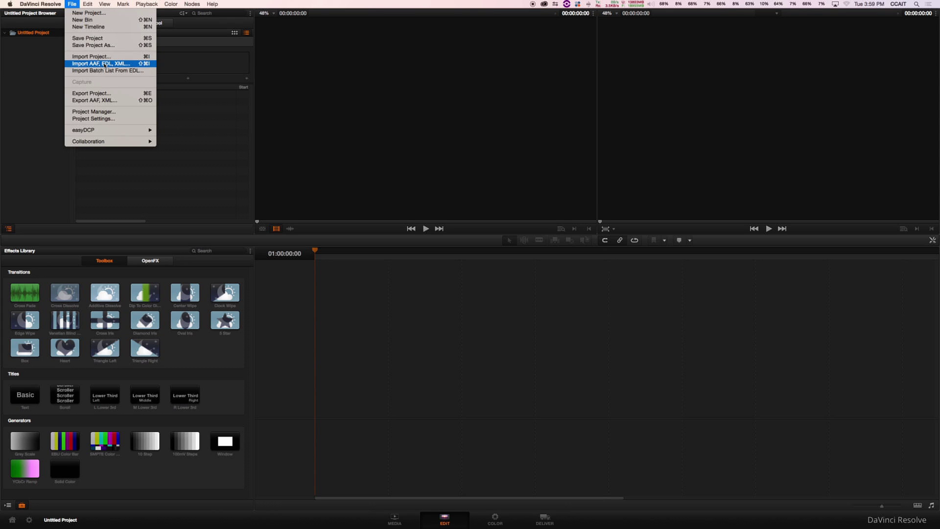
{"action": "left_click", "coordinate": [119, 67]}
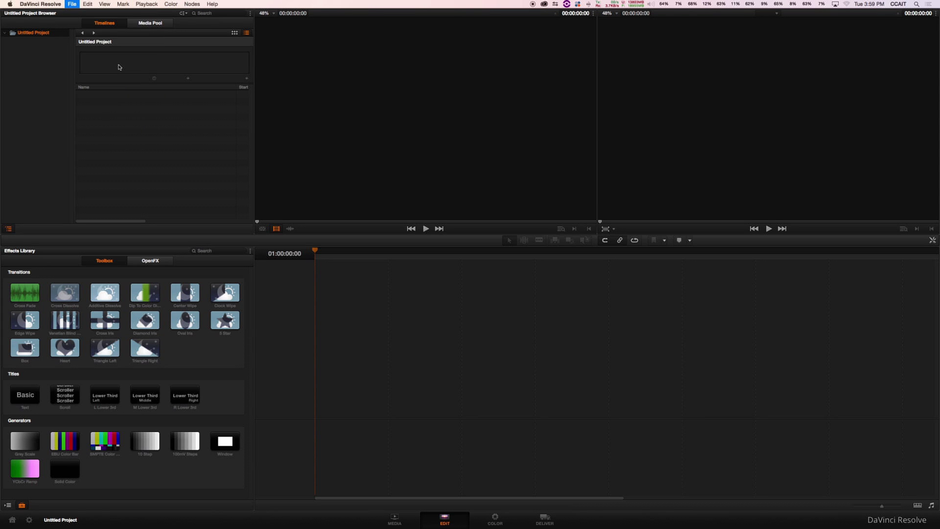
{"action": "left_click", "coordinate": [476, 105]}
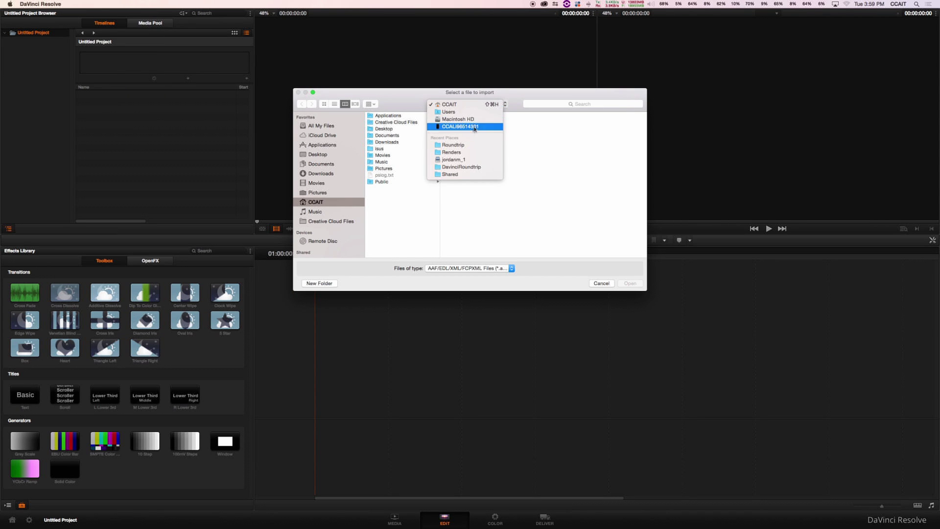
{"action": "left_click", "coordinate": [484, 143]}
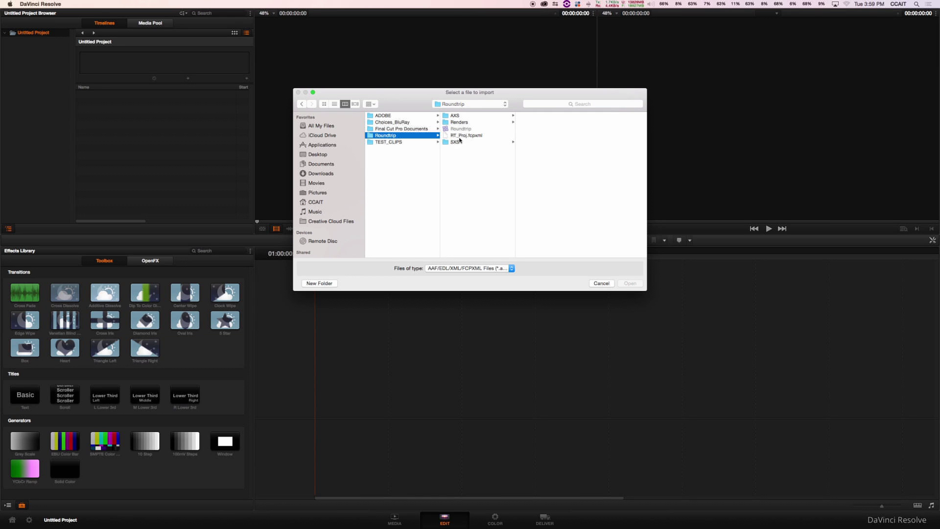
{"action": "left_click", "coordinate": [471, 135]}
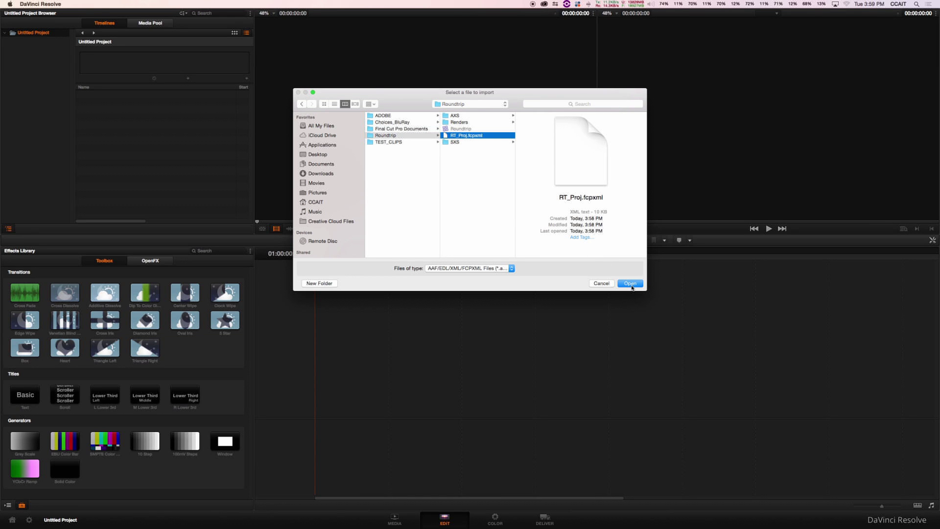
{"action": "left_click", "coordinate": [630, 284]}
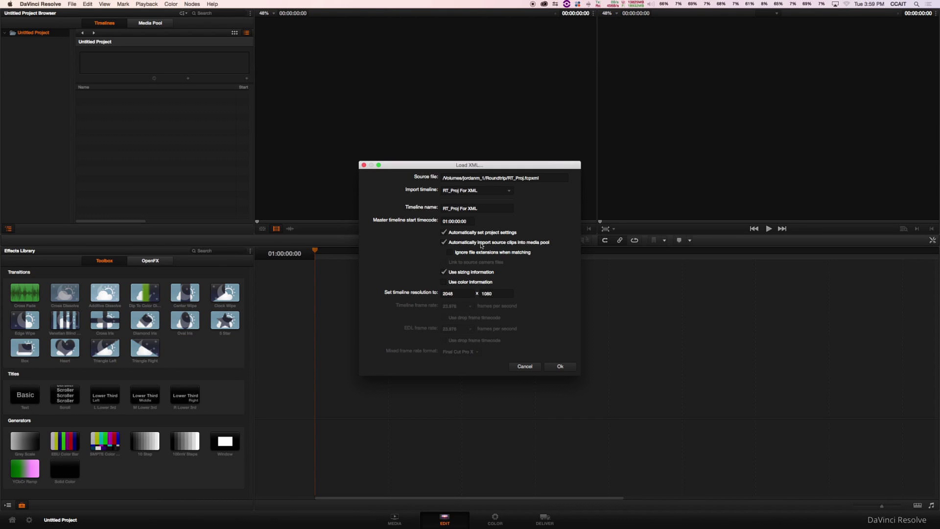
- Turn off automatic import of source clips into the media pool and load the XML timeline at 2048 x 1080
{"action": "left_click", "coordinate": [499, 244]}
{"action": "double_click", "coordinate": [461, 293]}
{"action": "left_click", "coordinate": [465, 295]}
{"action": "left_click", "coordinate": [504, 294]}
{"action": "left_click", "coordinate": [459, 295]}
{"action": "left_click", "coordinate": [560, 366]}
- Fit the imported RT_Proj For XML timeline to the window and place the playhead at its start
{"action": "left_click", "coordinate": [321, 252]}
{"action": "mouse_move", "coordinate": [322, 251]}
{"action": "left_mouse_down"}
{"action": "mouse_move", "coordinate": [385, 253]}
{"action": "mouse_move", "coordinate": [312, 251]}
{"action": "left_mouse_up"}
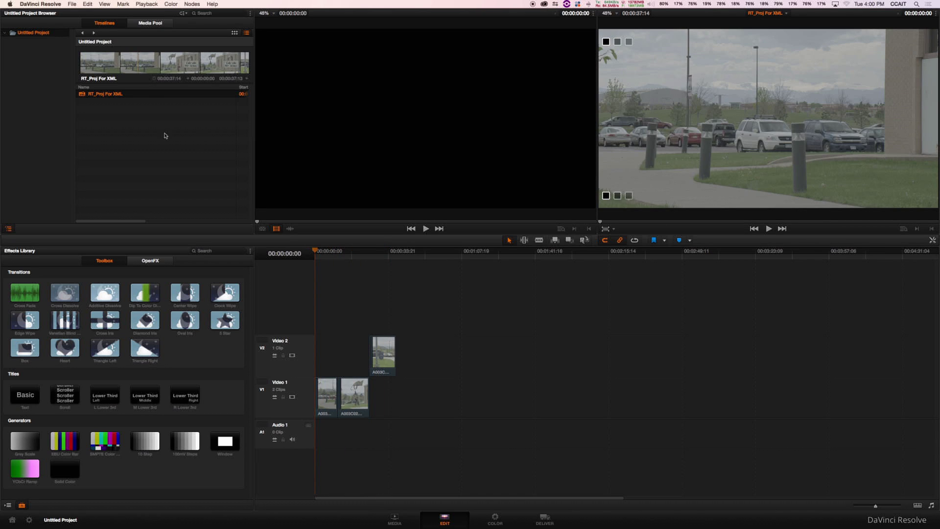
{"action": "key", "text": "shift+z"}
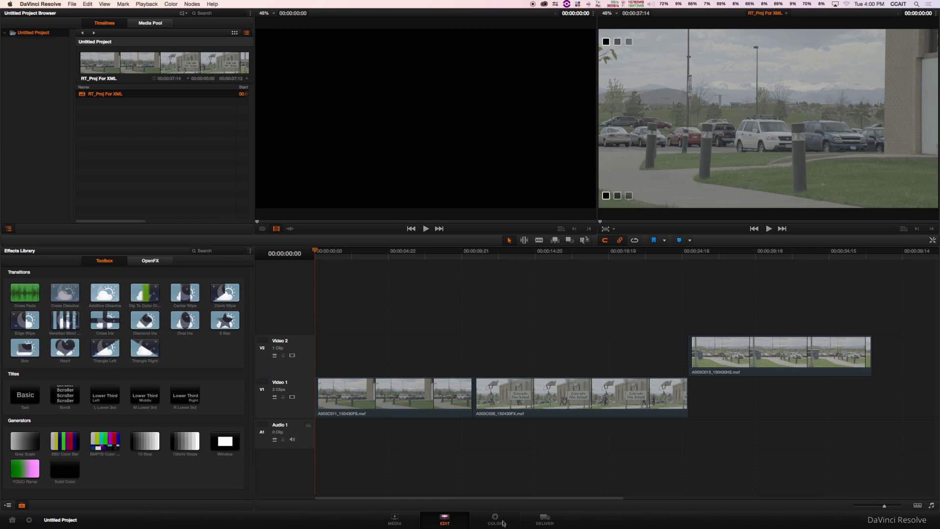
{"action": "left_click_drag", "start_coordinate": [411, 252], "coordinate": [309, 253]}
- On the Color page, tint the first clip red, the second green and the third blue by raising the matching Lift channels
{"action": "left_click", "coordinate": [495, 520]}
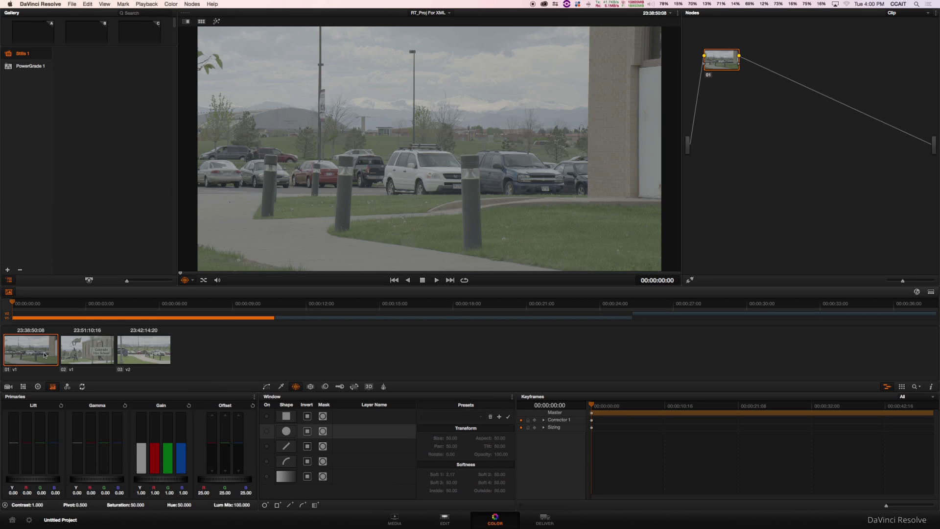
{"action": "left_click_drag", "start_coordinate": [28, 445], "coordinate": [28, 387]}
{"action": "key", "text": "Down"}
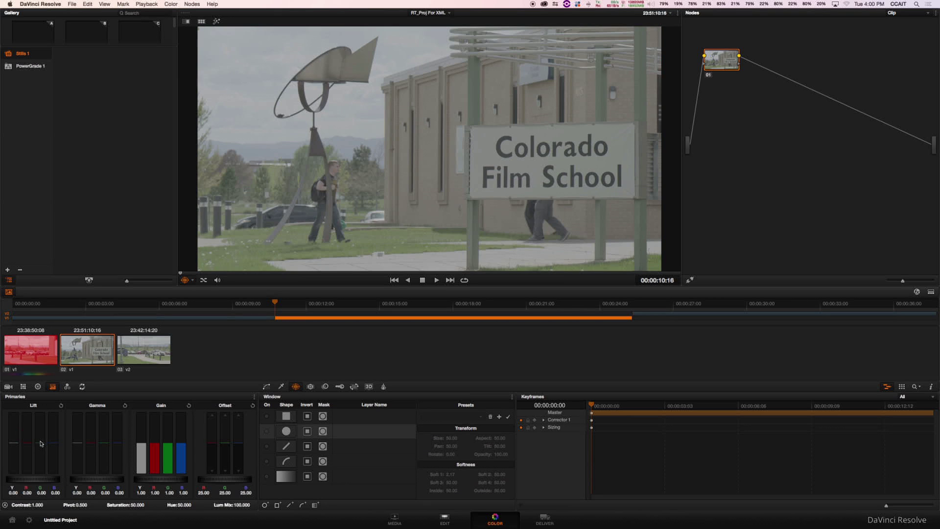
{"action": "left_click_drag", "start_coordinate": [42, 441], "coordinate": [41, 396]}
{"action": "key", "text": "Down"}
{"action": "left_click_drag", "start_coordinate": [54, 448], "coordinate": [58, 402]}
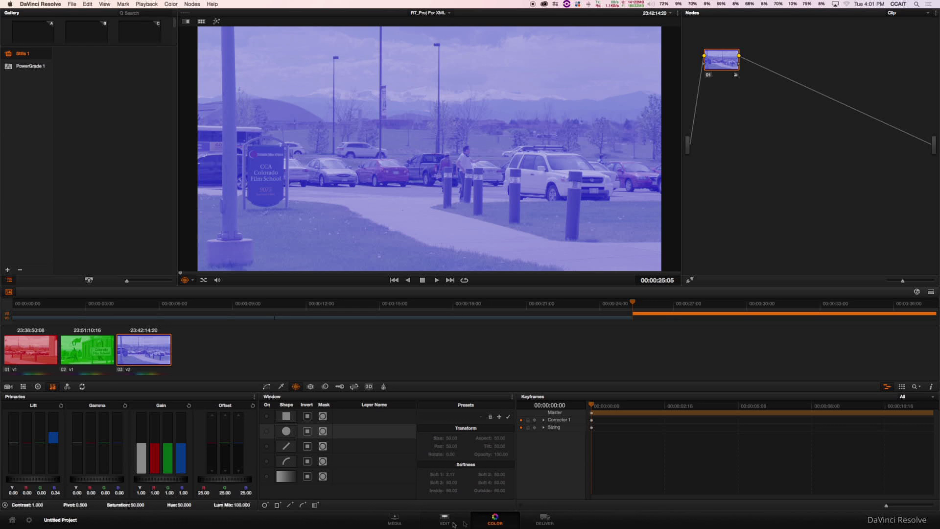
- Open the Deliver page, and review the render and FCPX import stages in the workflow PDF in Preview before returning to DaVinci Resolve
{"action": "left_click", "coordinate": [544, 518]}
{"action": "key", "text": "super+Tab"}
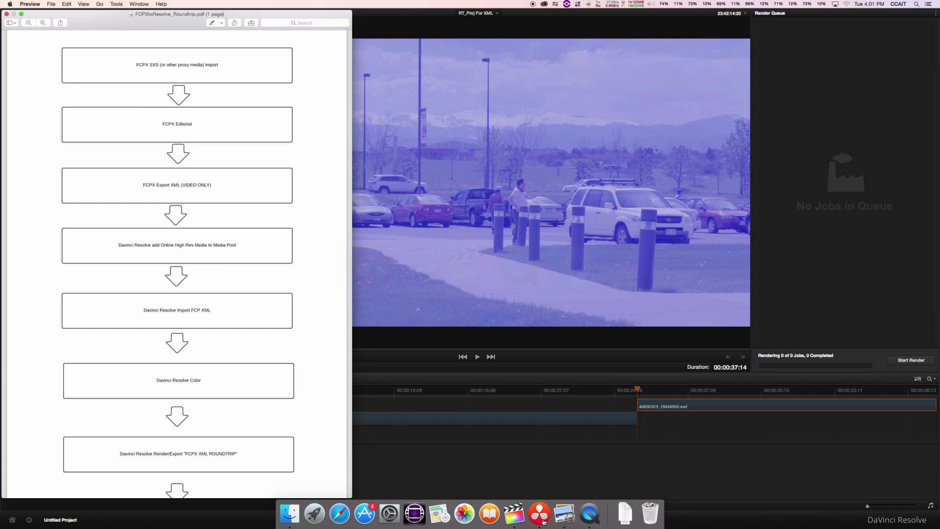
{"action": "scroll", "coordinate": [203, 320], "scroll_direction": "down", "scroll_amount": 5}
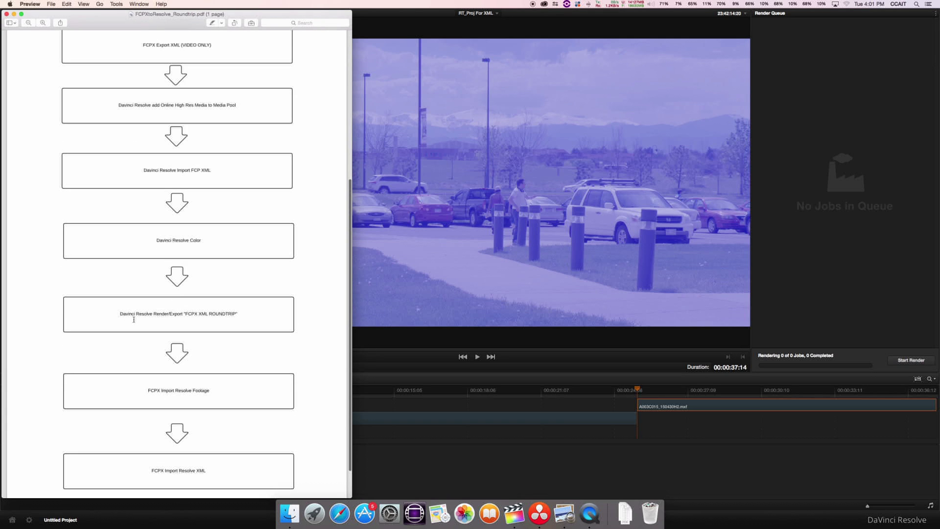
{"action": "scroll", "coordinate": [175, 301], "scroll_direction": "down", "scroll_amount": 2}
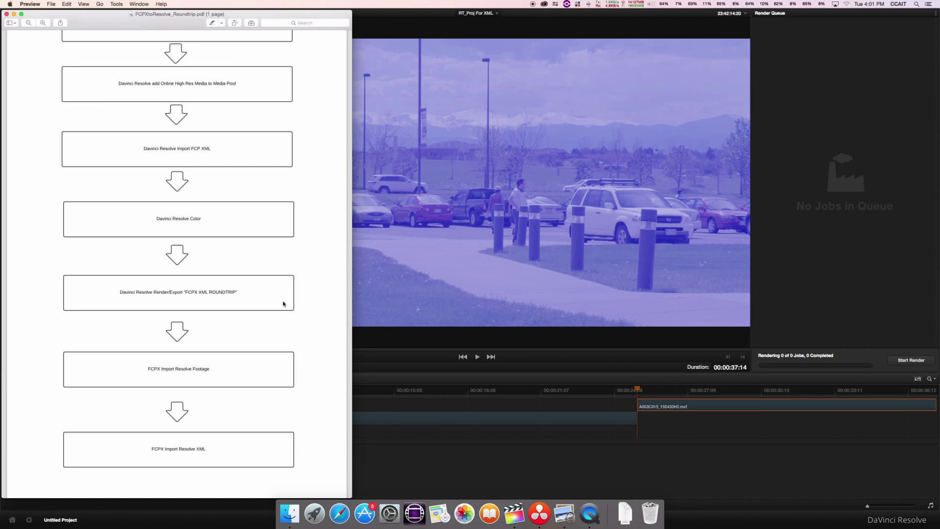
{"action": "key", "text": "super+Tab"}
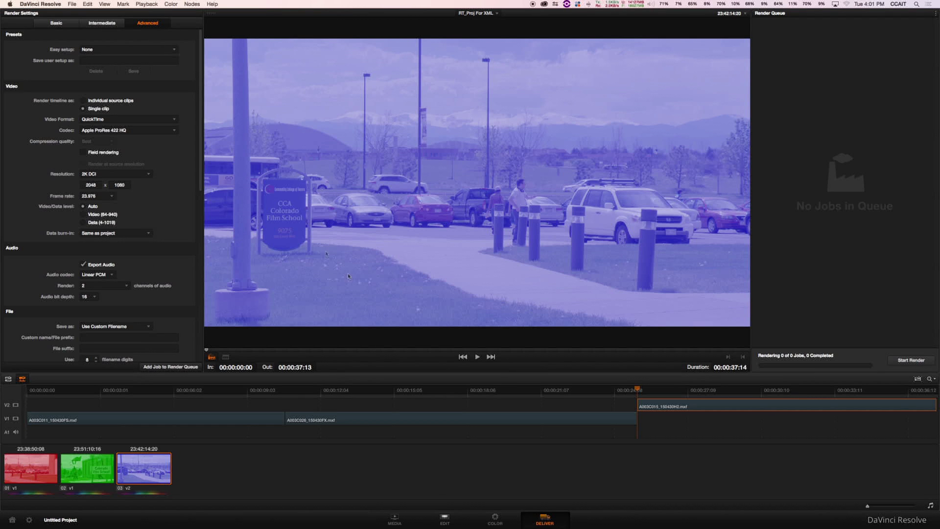
- Apply the Final Cut Pro XML Round-Trip render preset, enable rendering at source resolution and turn off audio export
{"action": "left_click", "coordinate": [177, 50]}
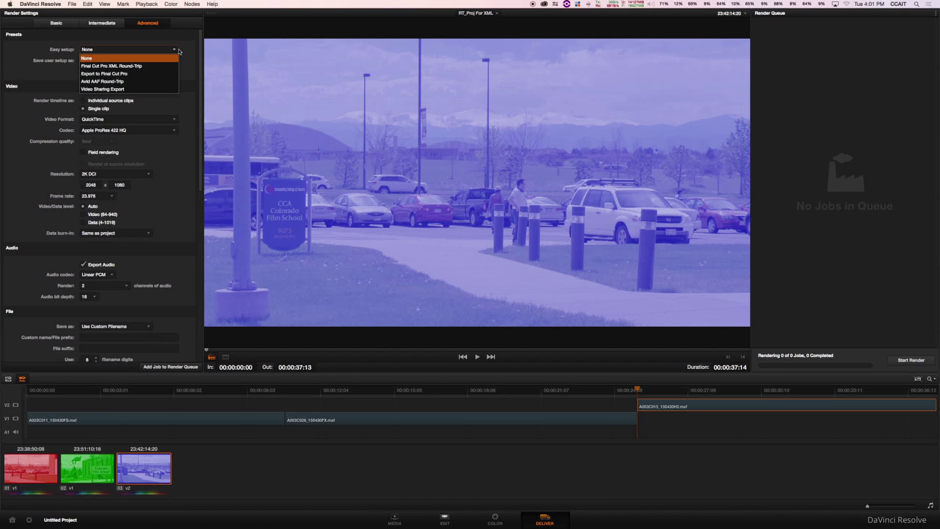
{"action": "left_click", "coordinate": [139, 67]}
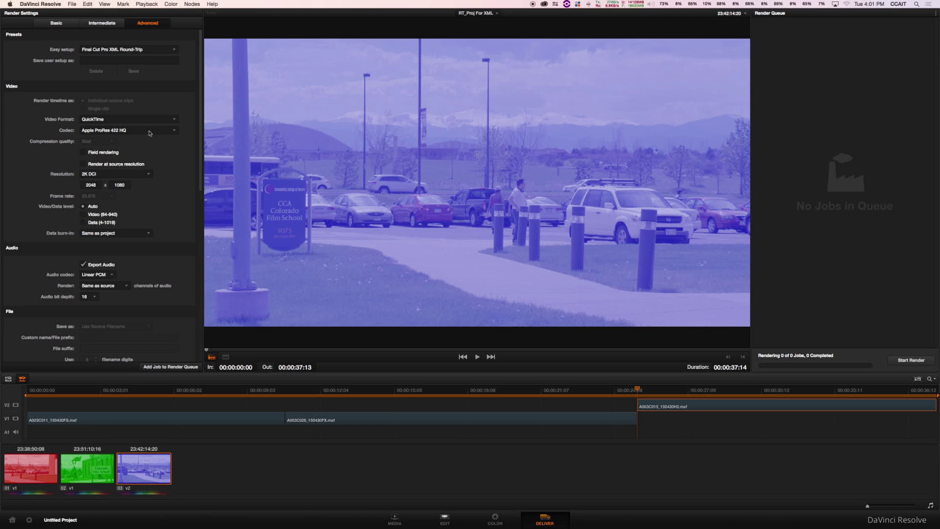
{"action": "left_click", "coordinate": [97, 166]}
{"action": "left_click", "coordinate": [93, 266]}
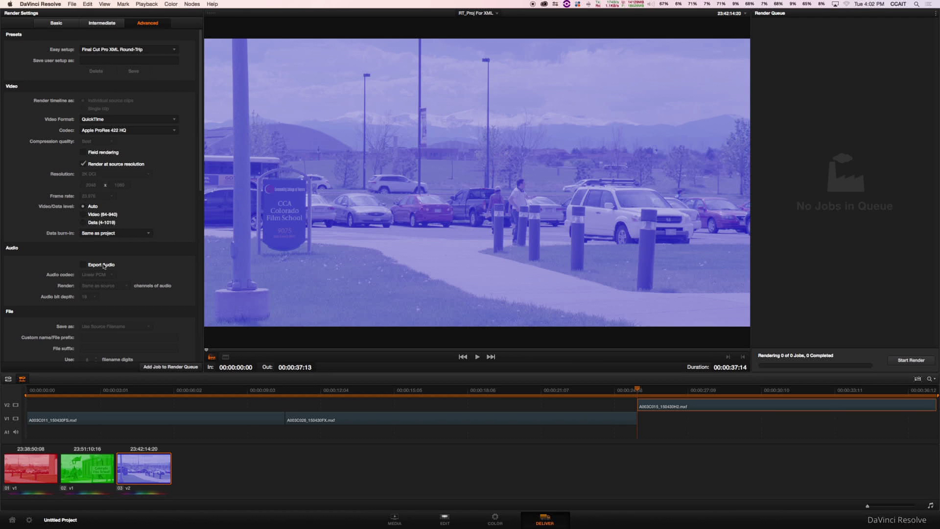
- Set the render destination to the Renders folder inside the Roundtrip folder on the external volume
{"action": "left_click_drag", "start_coordinate": [200, 178], "coordinate": [194, 277]}
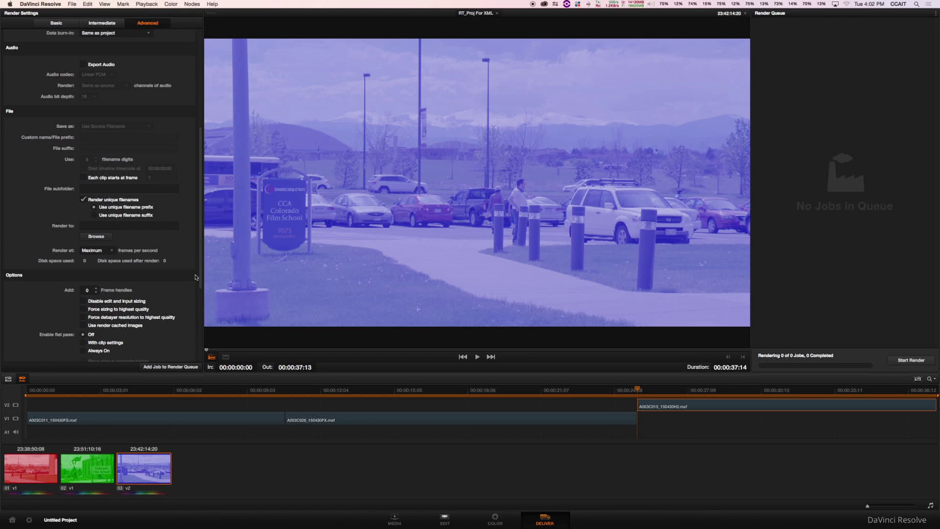
{"action": "left_click", "coordinate": [96, 237]}
{"action": "double_click", "coordinate": [397, 203]}
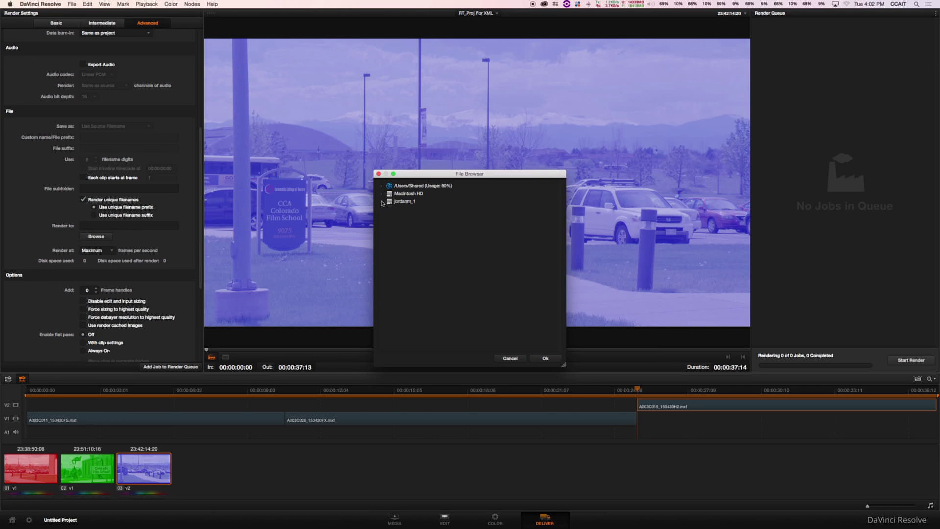
{"action": "left_click", "coordinate": [392, 234]}
{"action": "left_click", "coordinate": [416, 247]}
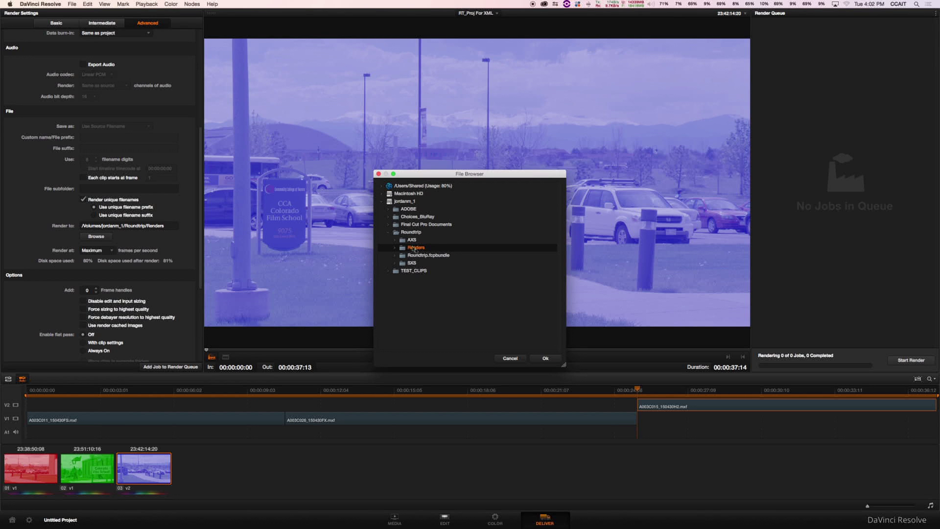
{"action": "left_click", "coordinate": [544, 359]}
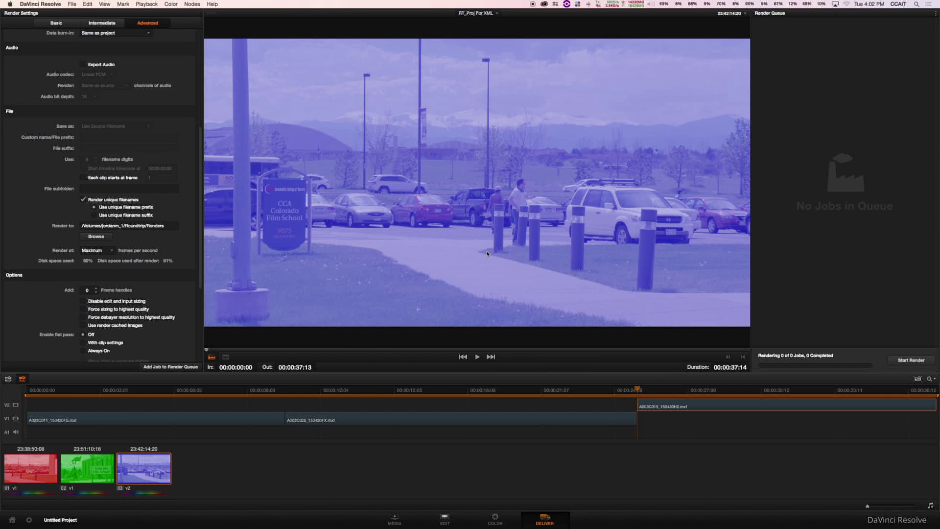
{"action": "key", "text": "super+Tab"}
{"action": "key", "text": "super+Tab"}
{"action": "key", "text": "super+Tab"}
{"action": "key", "text": "super+Tab"}
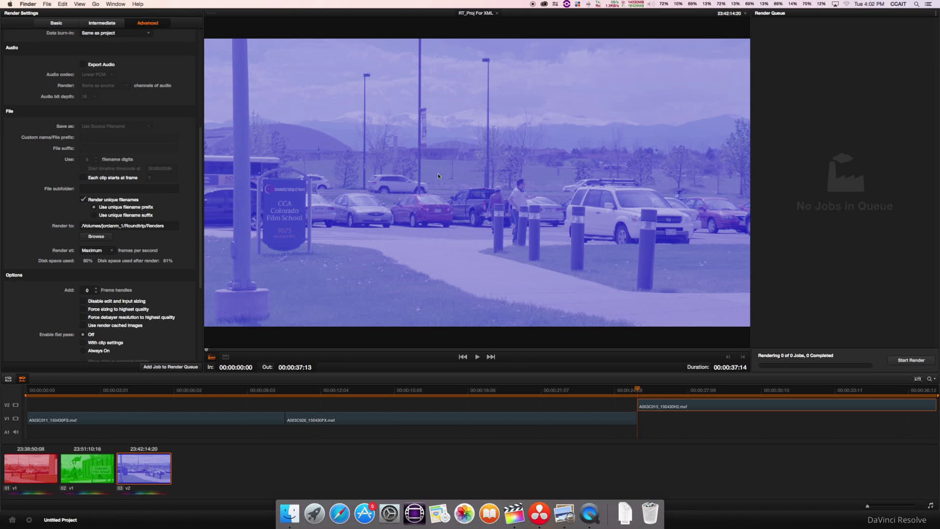
{"action": "left_click", "coordinate": [405, 269]}
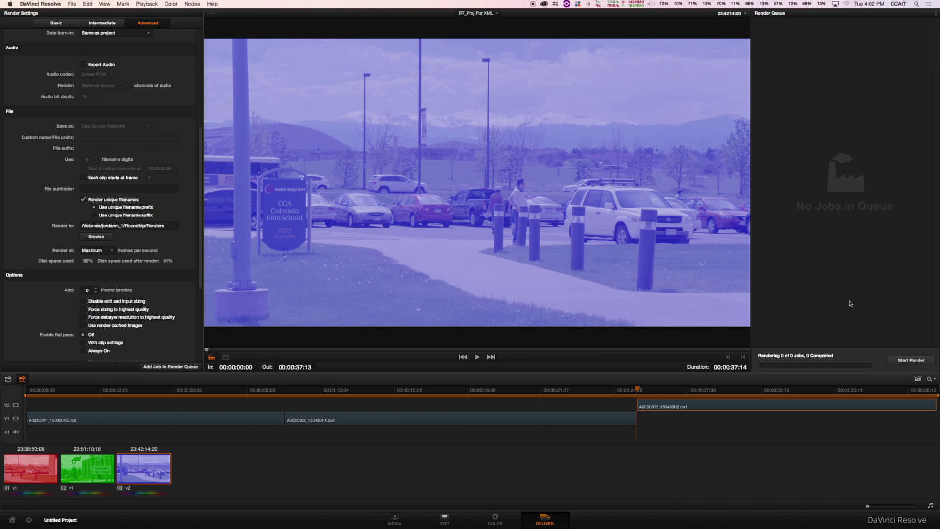
- Check the remaining render options, add the RT_Proj For XML timeline to the render queue and start rendering
{"action": "scroll", "coordinate": [135, 313], "scroll_direction": "down", "scroll_amount": 5}
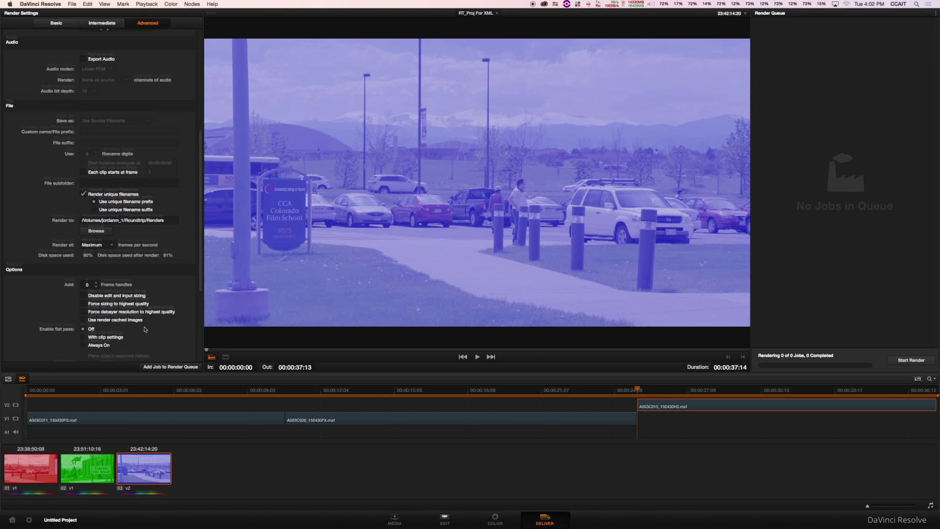
{"action": "scroll", "coordinate": [145, 329], "scroll_direction": "up", "scroll_amount": 3}
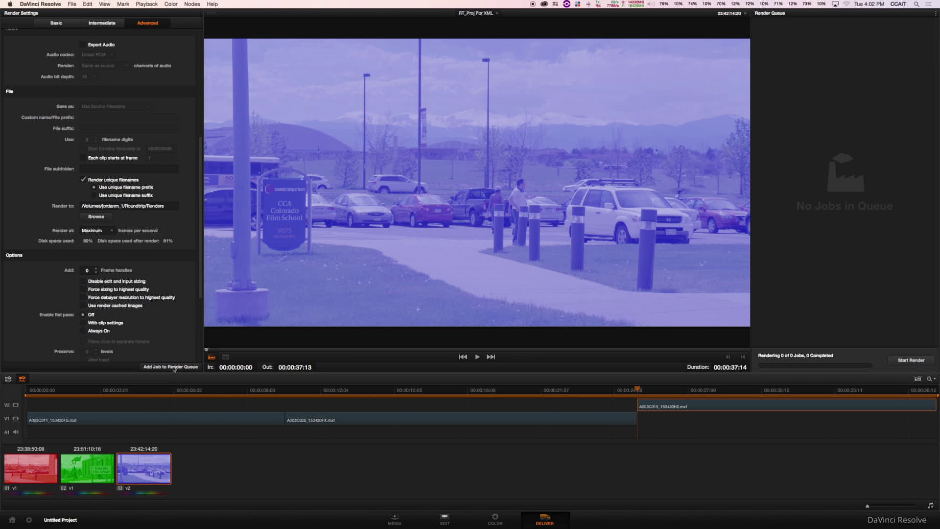
{"action": "left_click", "coordinate": [176, 367]}
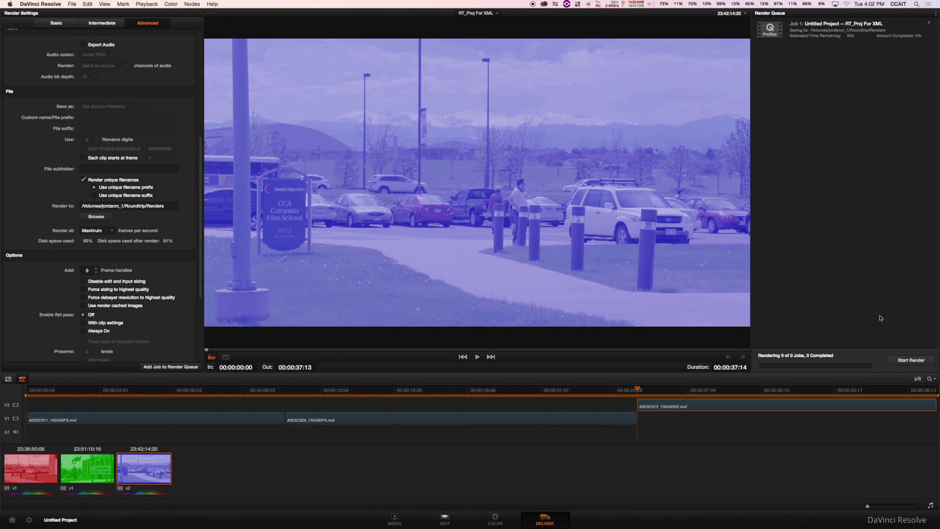
{"action": "left_click", "coordinate": [911, 360]}
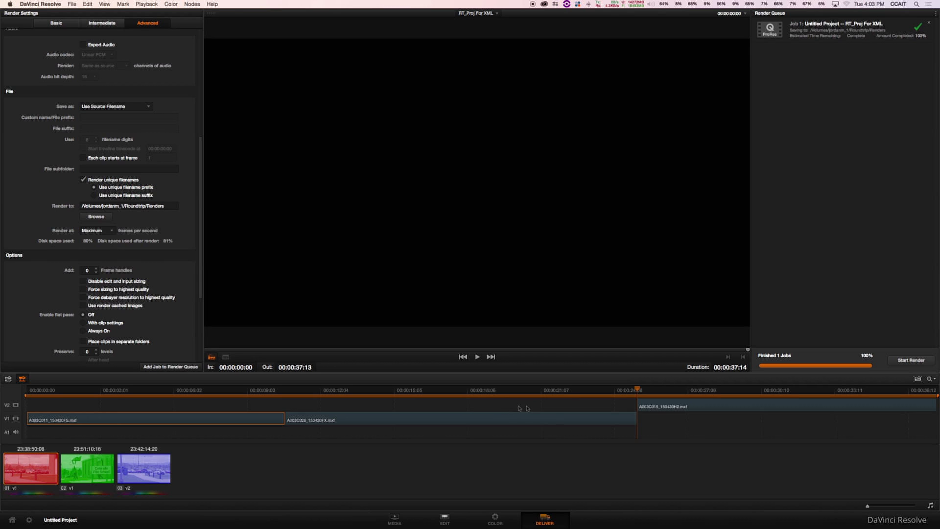
- Switch to Preview and review the FCPX Import Resolve Footage stage in the roundtrip workflow PDF
{"action": "key", "text": "super+Tab"}
{"action": "key", "text": "super+Tab"}
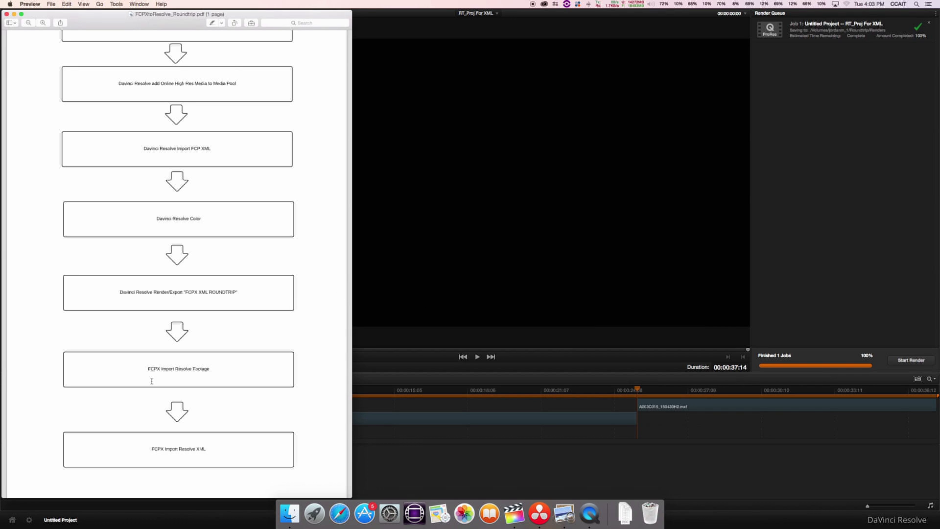
{"action": "scroll", "coordinate": [152, 378], "scroll_direction": "down", "scroll_amount": 2}
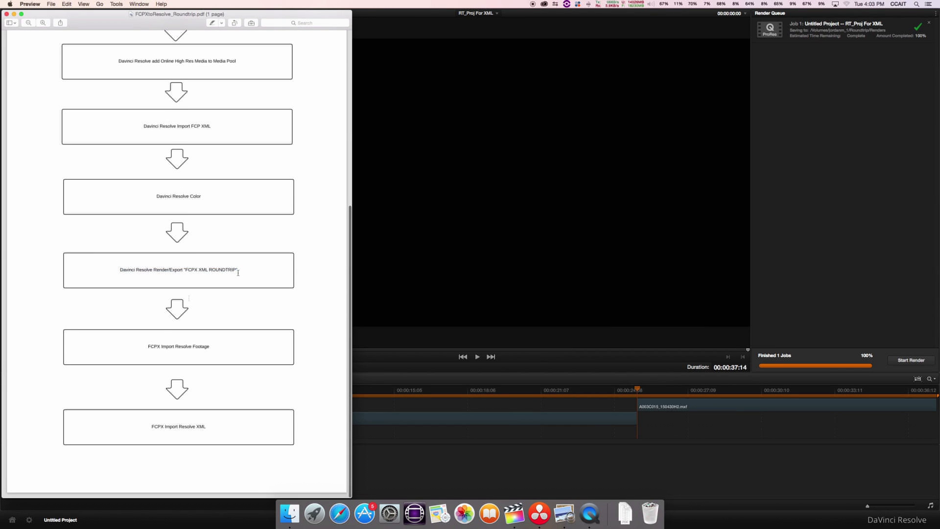
{"action": "left_click_drag", "start_coordinate": [149, 348], "coordinate": [200, 348]}
{"action": "left_click", "coordinate": [205, 349]}
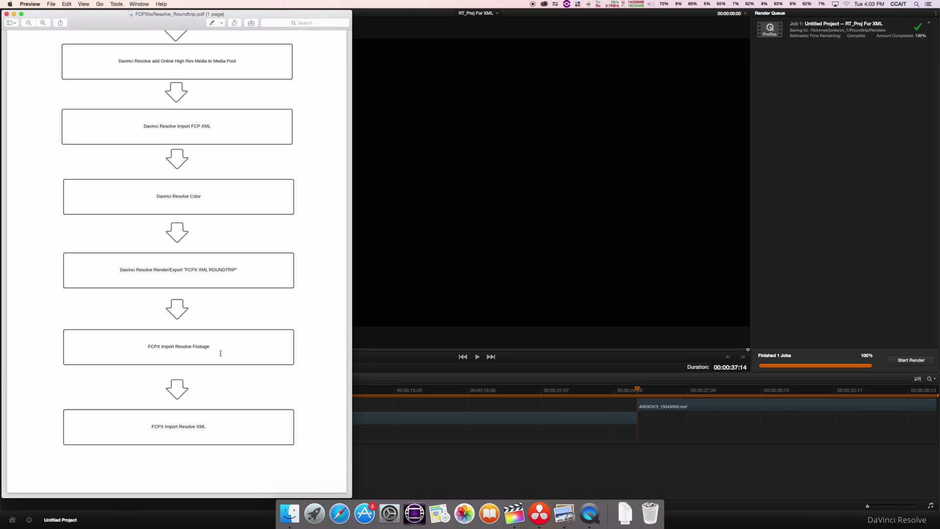
- Switch to Final Cut Pro and create a new event named ColorAXS in the Roundtrip library
{"action": "key", "text": "super+Tab"}
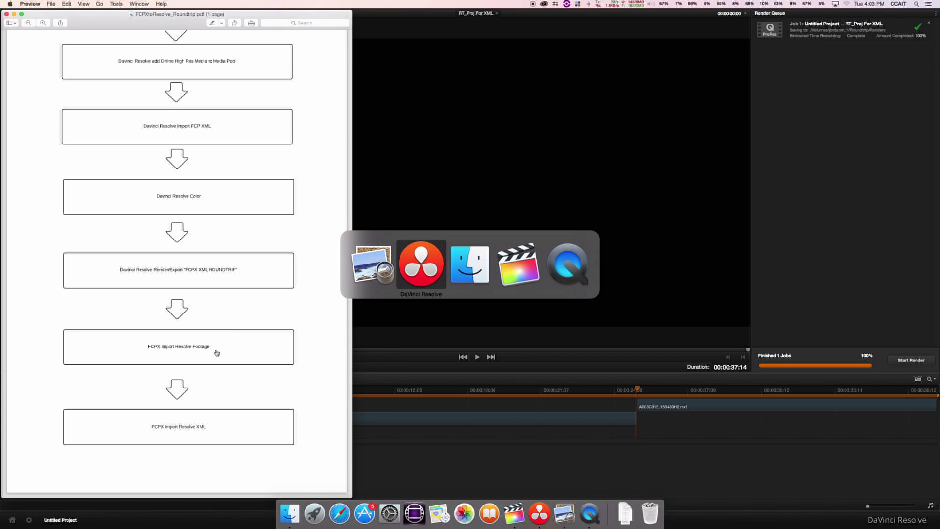
{"action": "key", "text": "super+Tab"}
{"action": "key", "text": "super+Tab"}
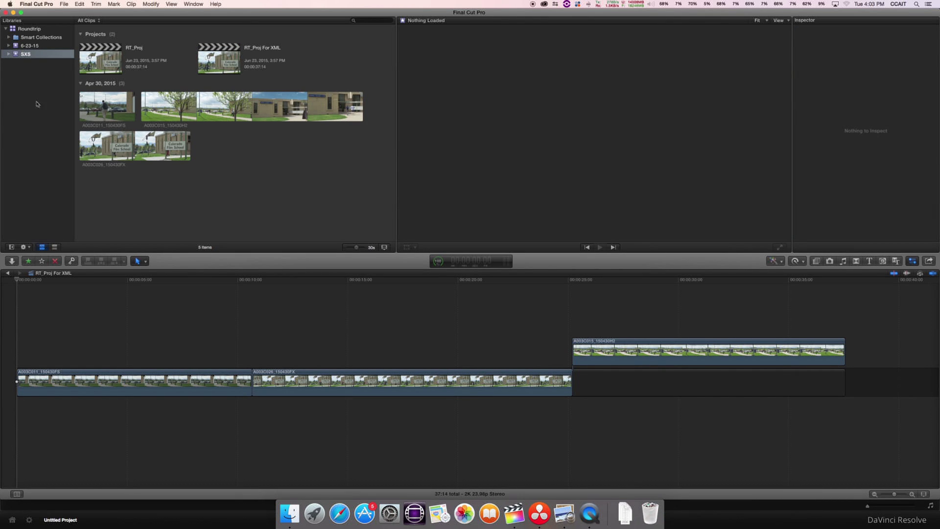
{"action": "left_click", "coordinate": [36, 102]}
{"action": "right_click", "coordinate": [36, 102]}
{"action": "left_click", "coordinate": [49, 100]}
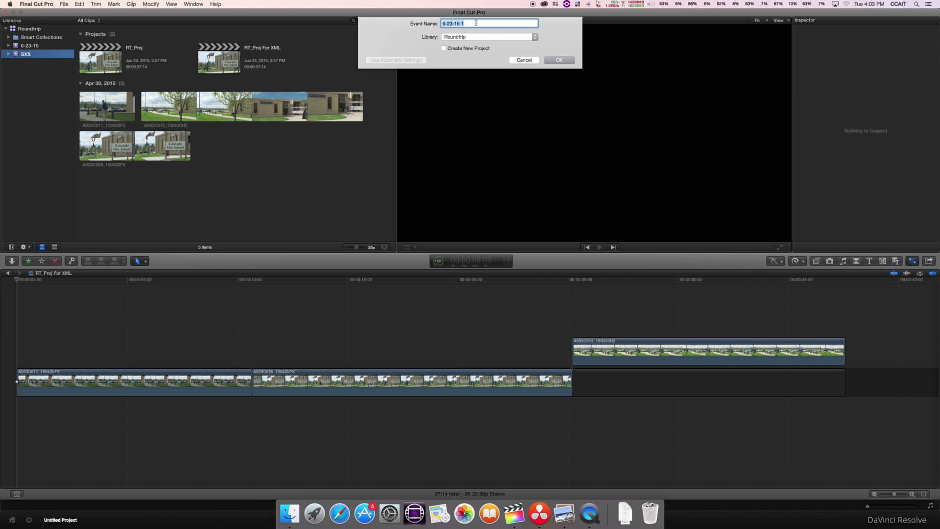
{"action": "type", "text": "COlor"}
{"action": "type", "text": "or"}
{"action": "type", "text": "AXS"}
{"action": "left_click", "coordinate": [559, 60]}
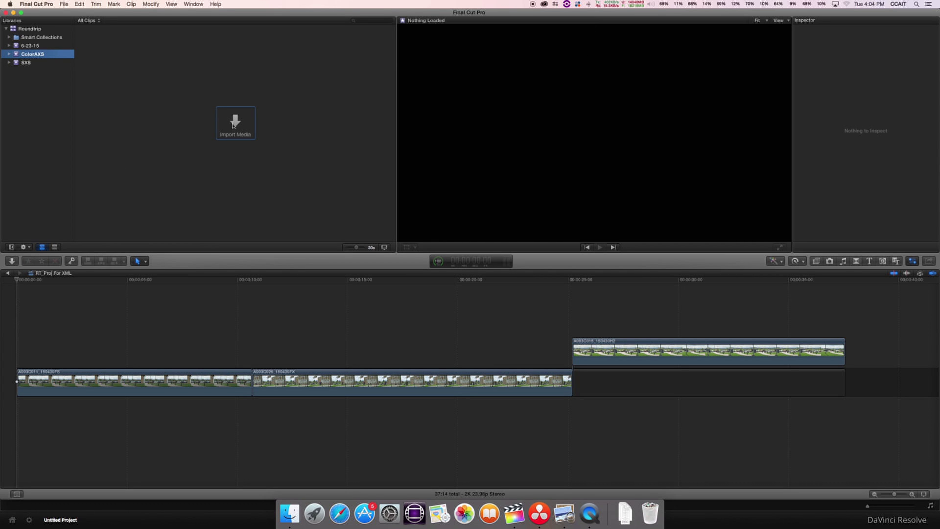
- Import the three rendered MOV clips from Roundtrip/Renders into ColorAXS, leaving the files in place and without creating optimized media
{"action": "left_click", "coordinate": [235, 124]}
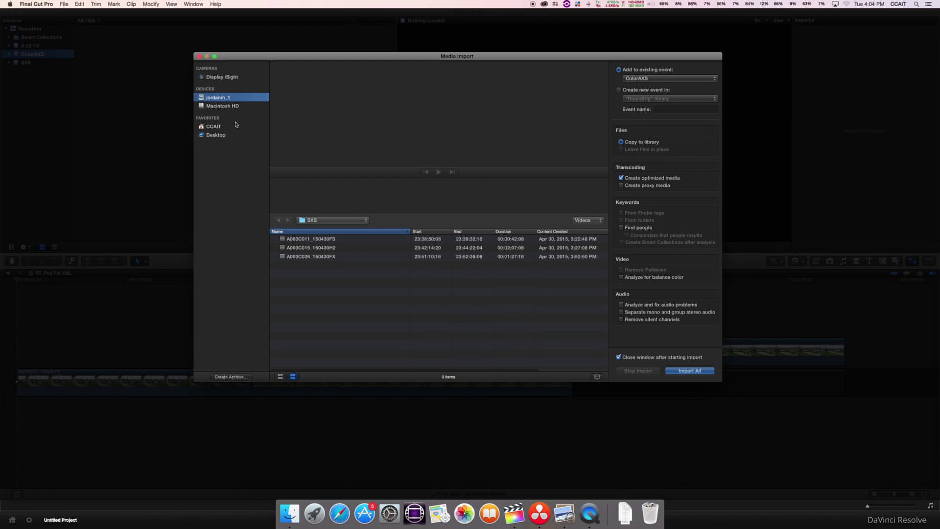
{"action": "left_click", "coordinate": [327, 223]}
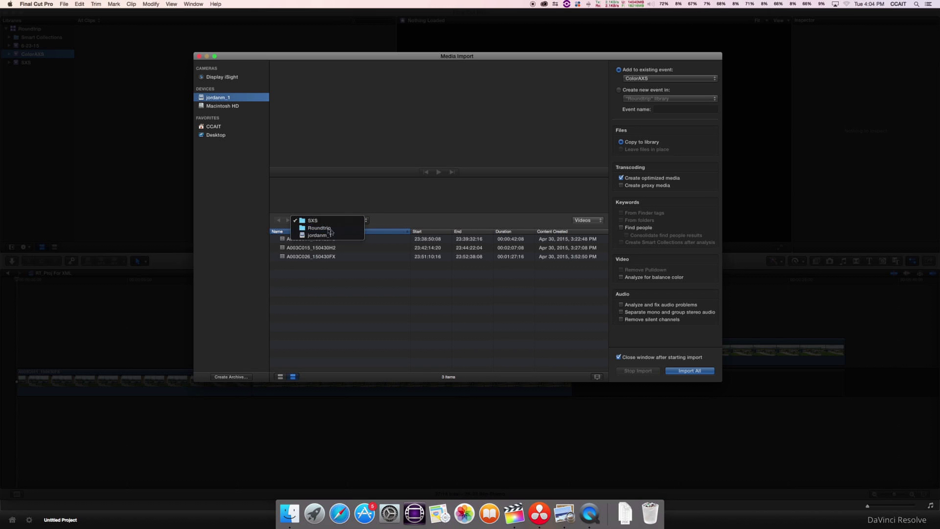
{"action": "left_click", "coordinate": [323, 230]}
{"action": "double_click", "coordinate": [298, 248]}
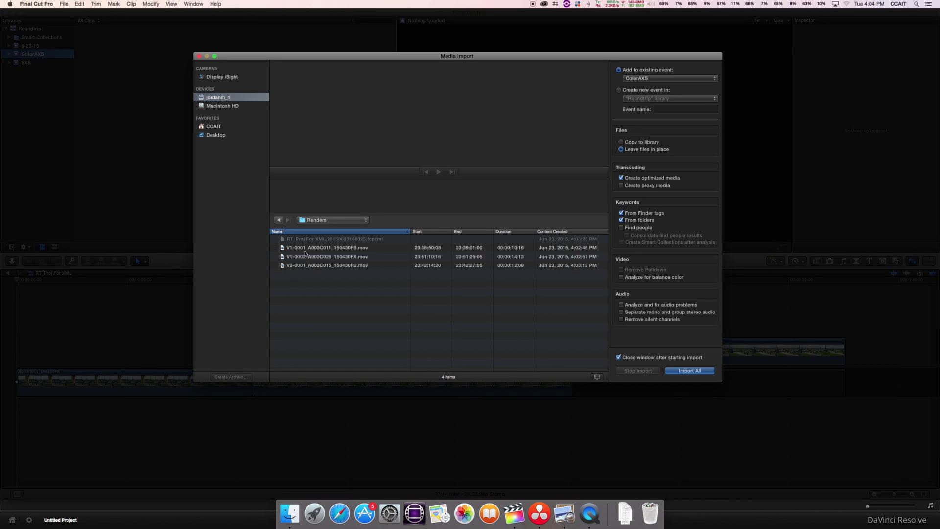
{"action": "left_click", "coordinate": [360, 248]}
{"action": "left_click", "coordinate": [357, 267], "text": "shift"}
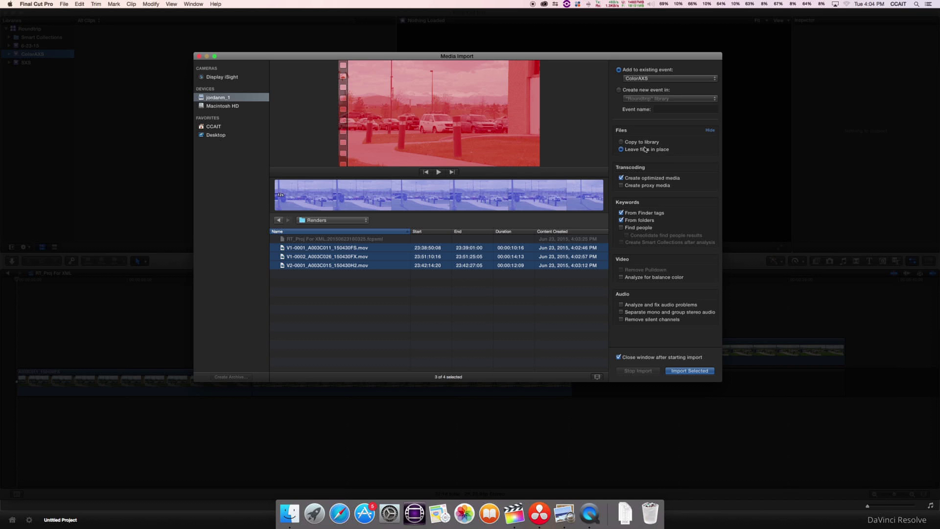
{"action": "left_click", "coordinate": [627, 177]}
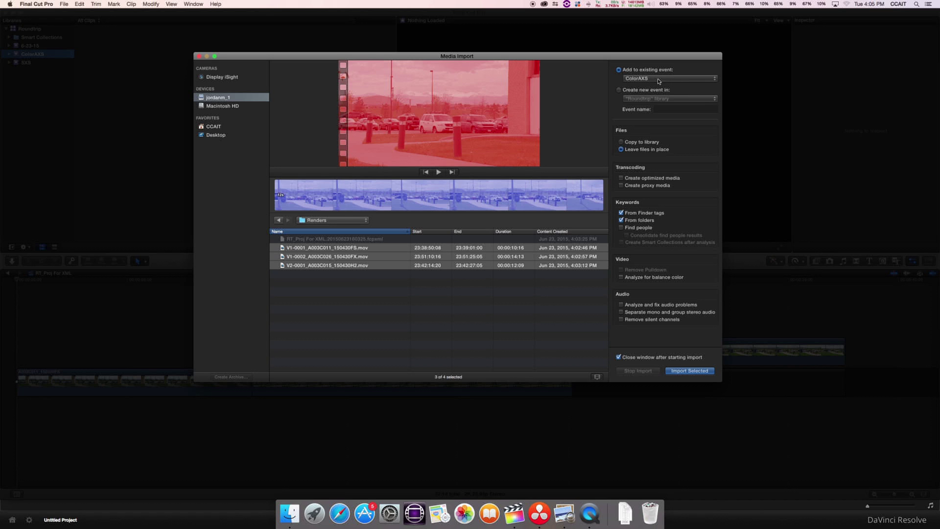
{"action": "left_click", "coordinate": [688, 371]}
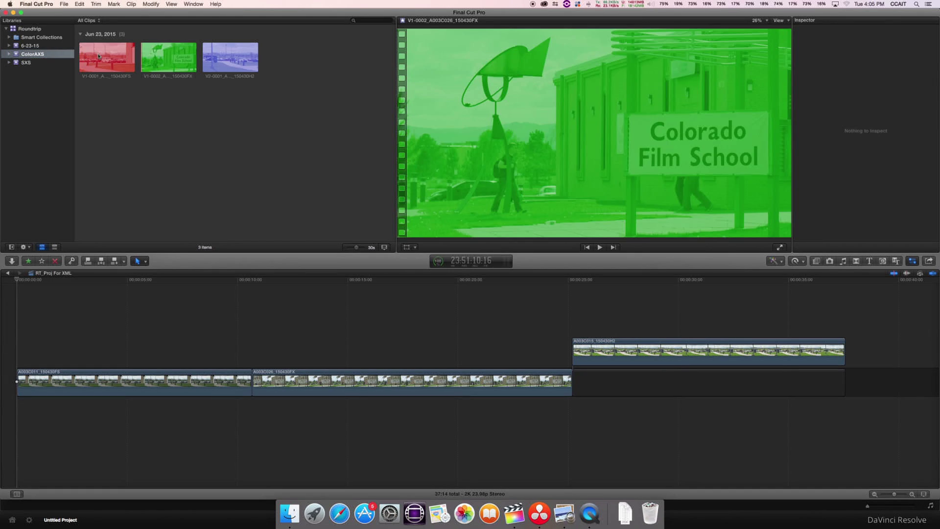
- Look over the imported red and green graded clips in the ColorAXS event
{"action": "left_click", "coordinate": [112, 55]}
{"action": "left_click", "coordinate": [159, 61]}
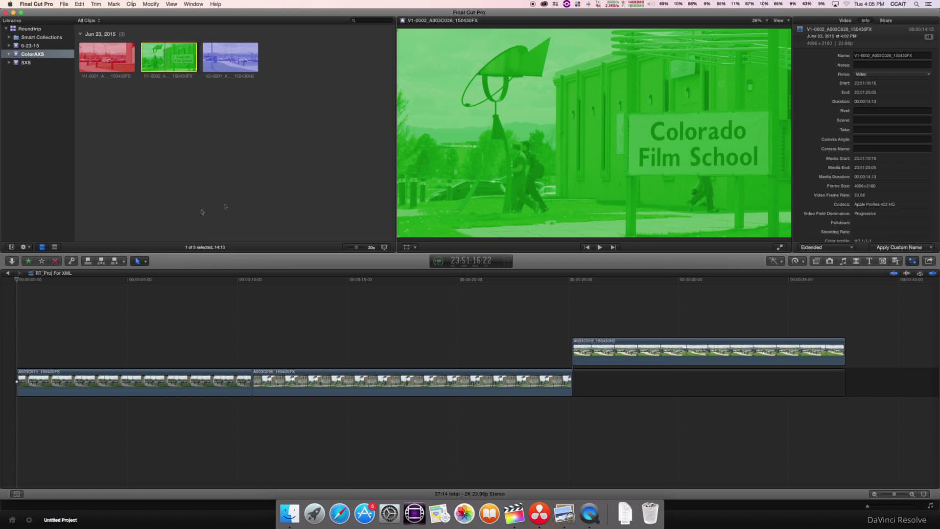
{"action": "left_click", "coordinate": [294, 174]}
- Switch to Preview and review the FCPX Import Resolve XML stage at the end of the workflow PDF
{"action": "key", "text": "super+Tab"}
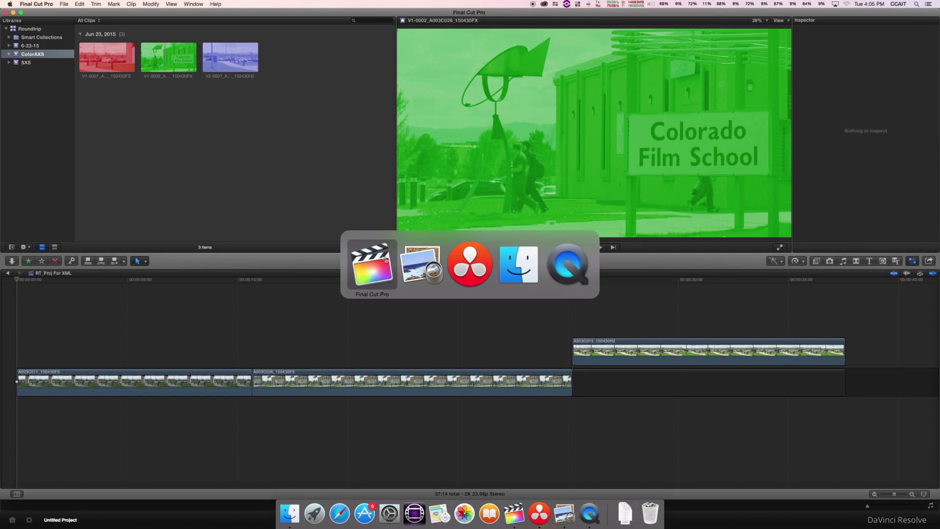
{"action": "key", "text": "super+Tab"}
{"action": "scroll", "coordinate": [198, 381], "scroll_direction": "down", "scroll_amount": 2}
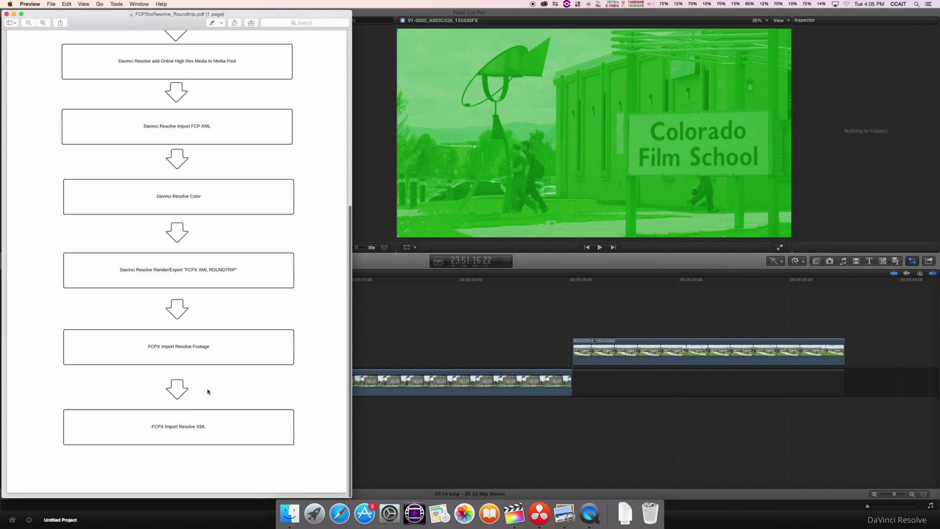
{"action": "left_click_drag", "start_coordinate": [153, 427], "coordinate": [207, 427]}
{"action": "left_click", "coordinate": [212, 429]}
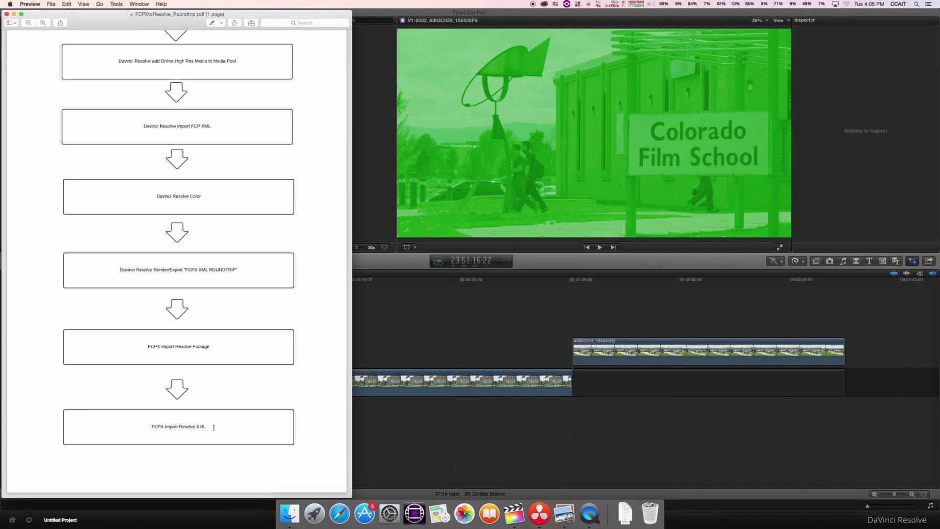
- Switch to Final Cut Pro and import the RT_Proj For XML .fcpxml file from Roundtrip/Renders into the Roundtrip library
{"action": "key", "text": "super+Tab"}
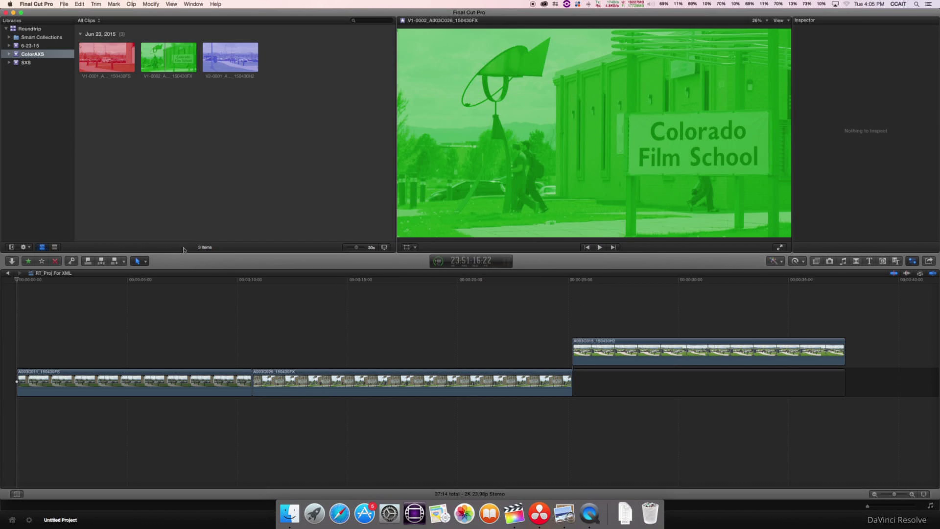
{"action": "left_click", "coordinate": [215, 428]}
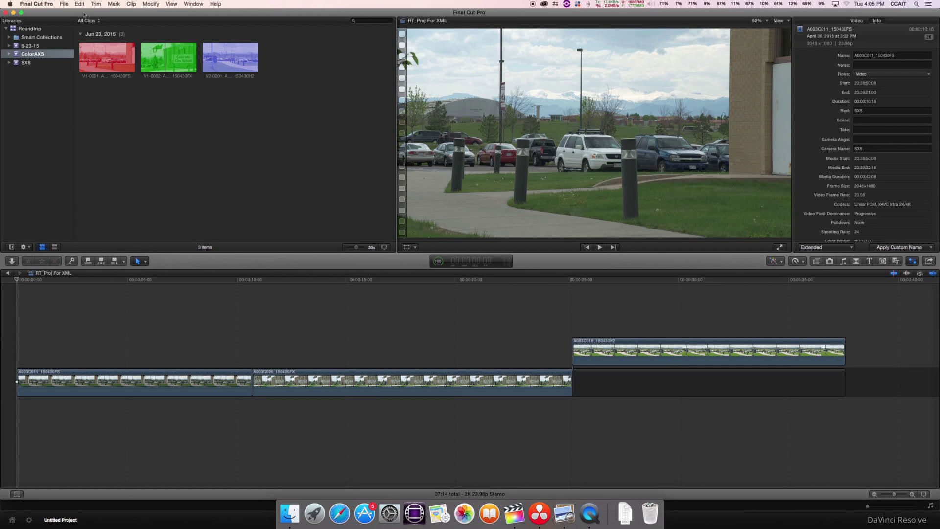
{"action": "left_click", "coordinate": [65, 4]}
{"action": "mouse_move", "coordinate": [141, 51]}
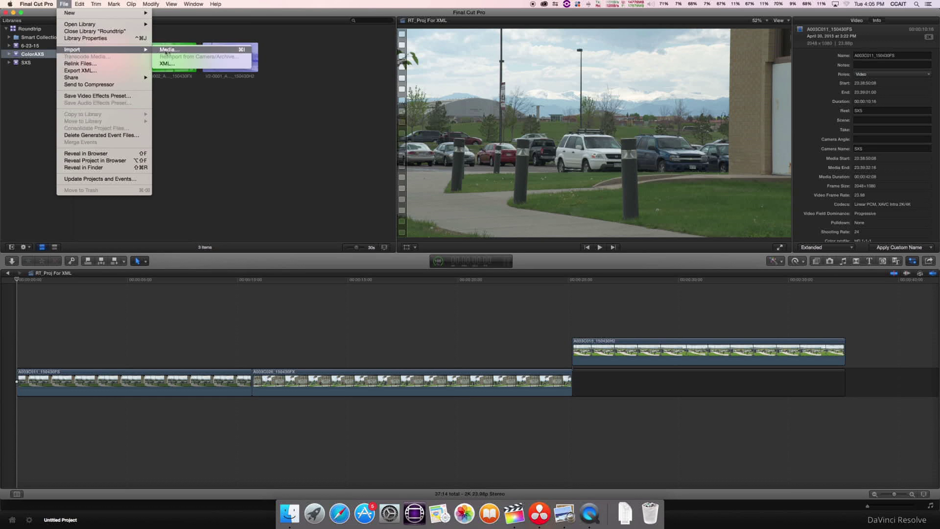
{"action": "left_click", "coordinate": [177, 63]}
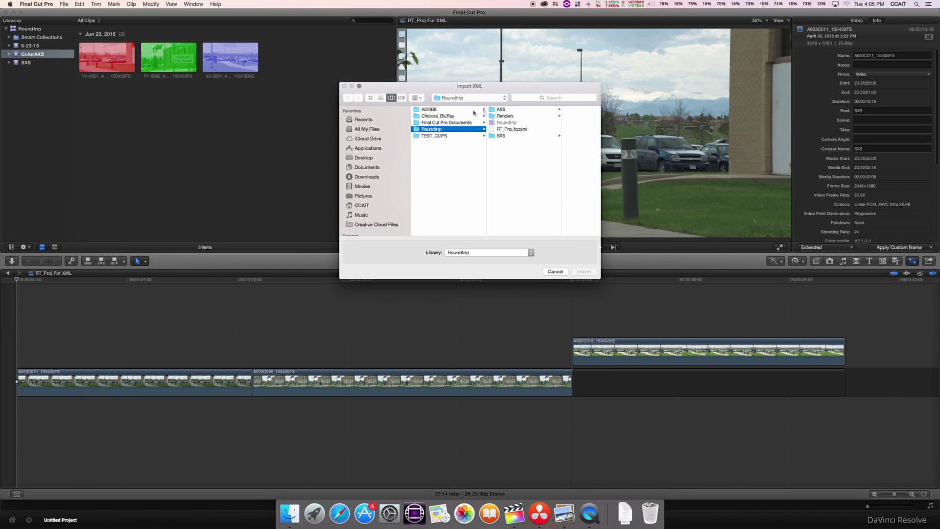
{"action": "left_click", "coordinate": [510, 116]}
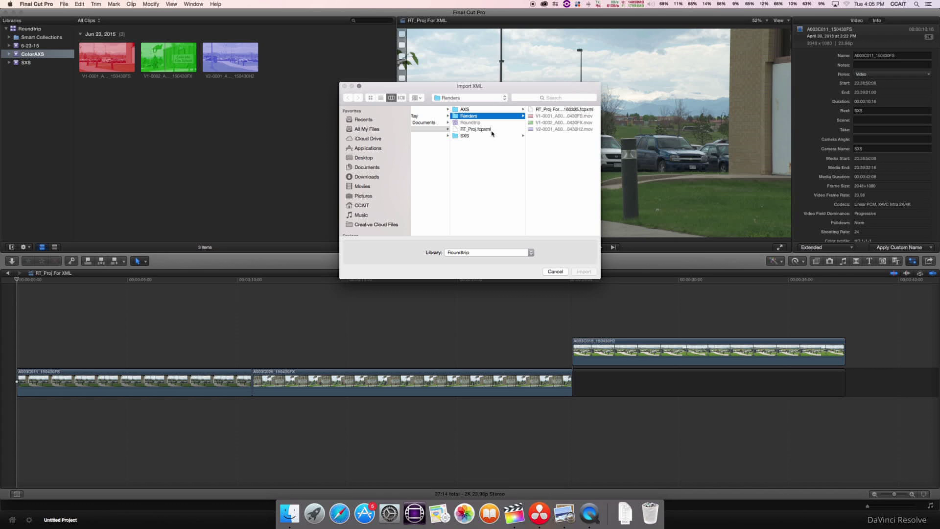
{"action": "left_click", "coordinate": [560, 109]}
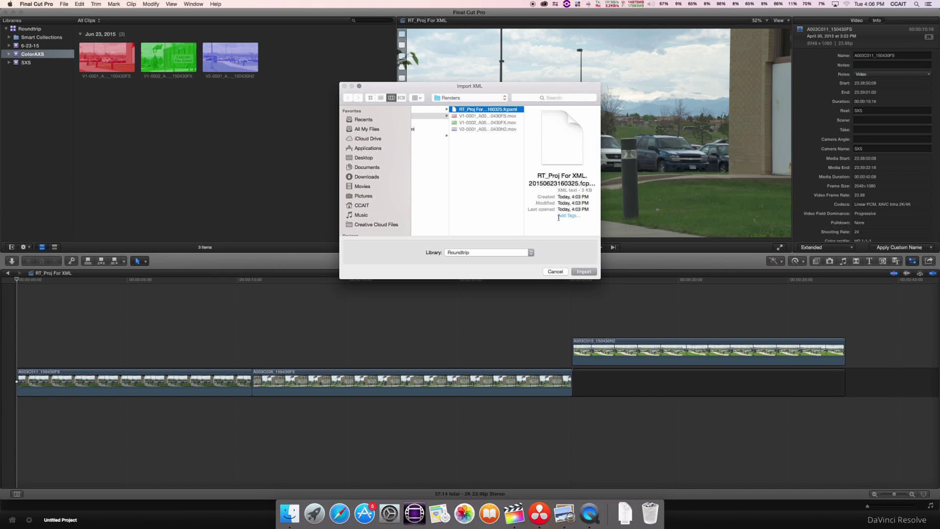
{"action": "left_click", "coordinate": [584, 271]}
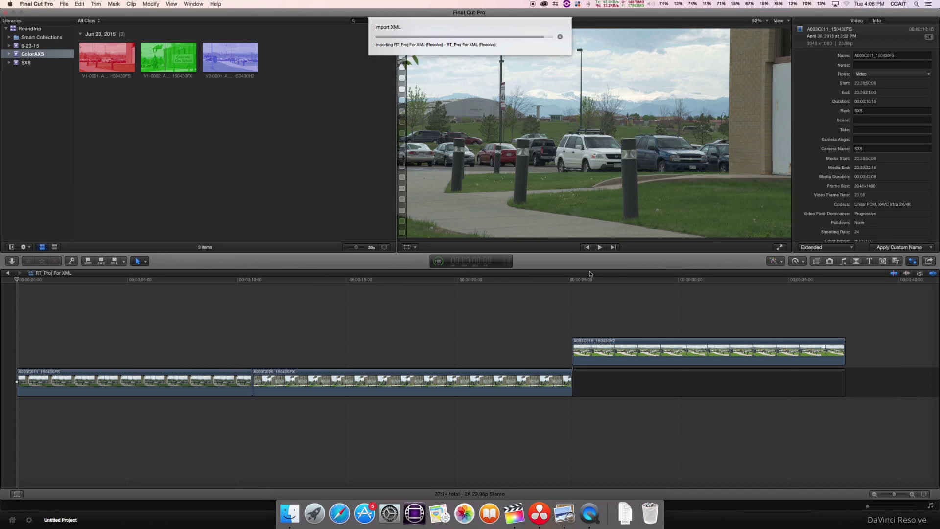
- Open the imported RT_Proj For XML (Resolve) project and fit its whole timeline in view
{"action": "left_click", "coordinate": [179, 117]}
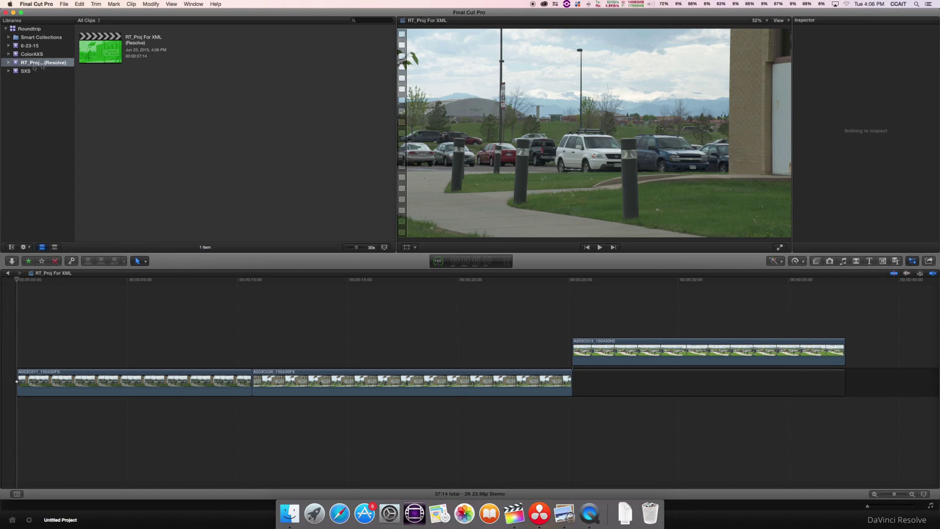
{"action": "double_click", "coordinate": [103, 46]}
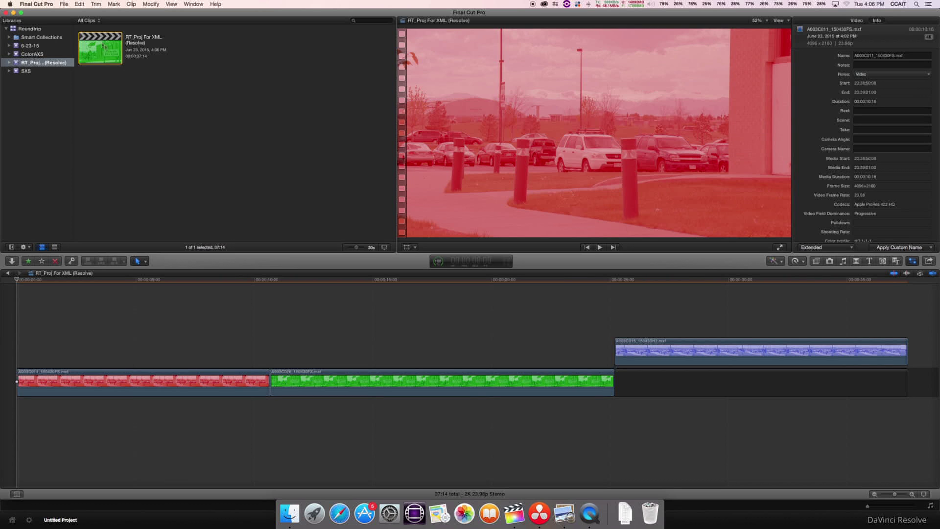
{"action": "left_click", "coordinate": [201, 283]}
{"action": "key", "text": "shift+z"}
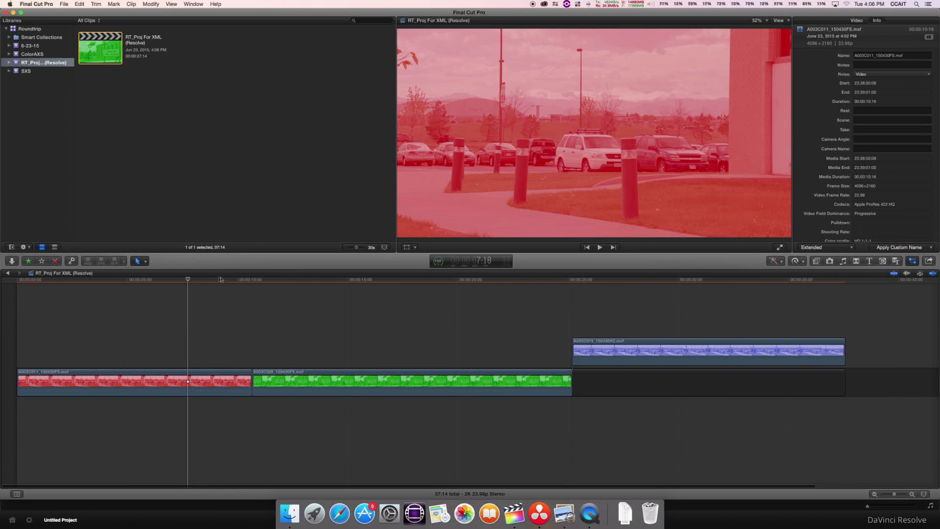
- Review the red, green and blue graded clips across the RT_Proj For XML (Resolve) timeline
{"action": "left_click_drag", "start_coordinate": [167, 283], "coordinate": [660, 277]}
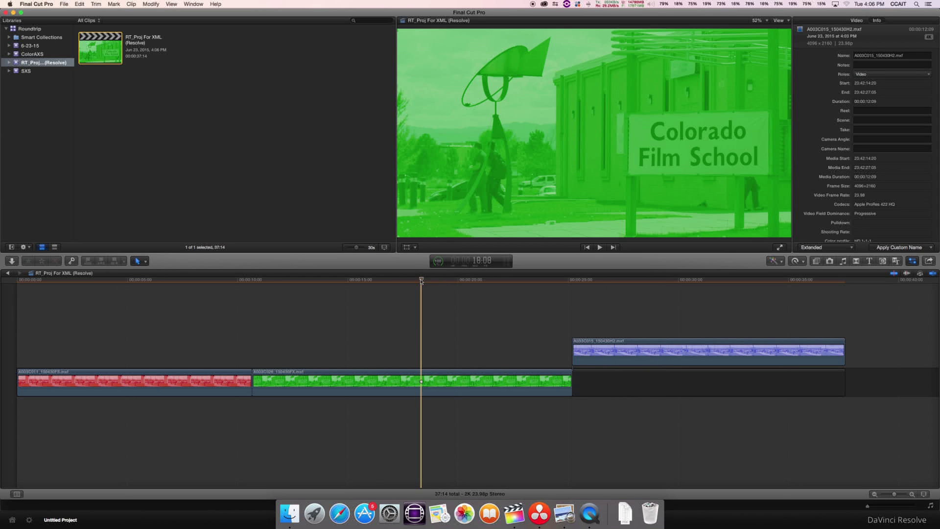
{"action": "left_click", "coordinate": [198, 283]}
{"action": "left_click", "coordinate": [69, 281]}
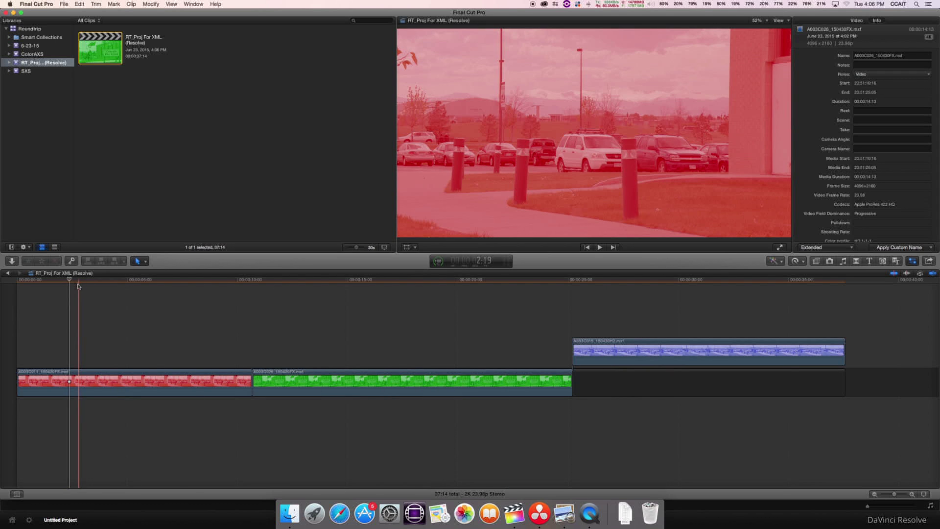
{"action": "left_click", "coordinate": [342, 282]}
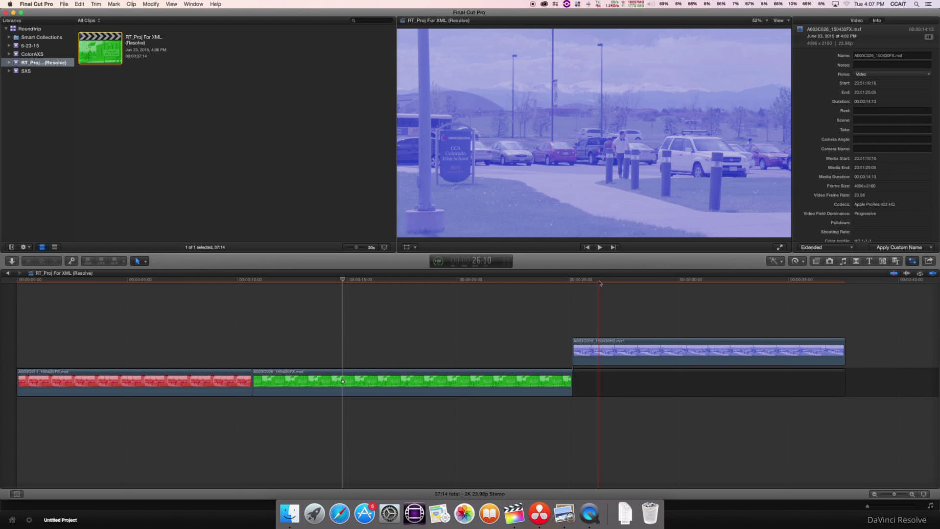
{"action": "left_click", "coordinate": [619, 283]}
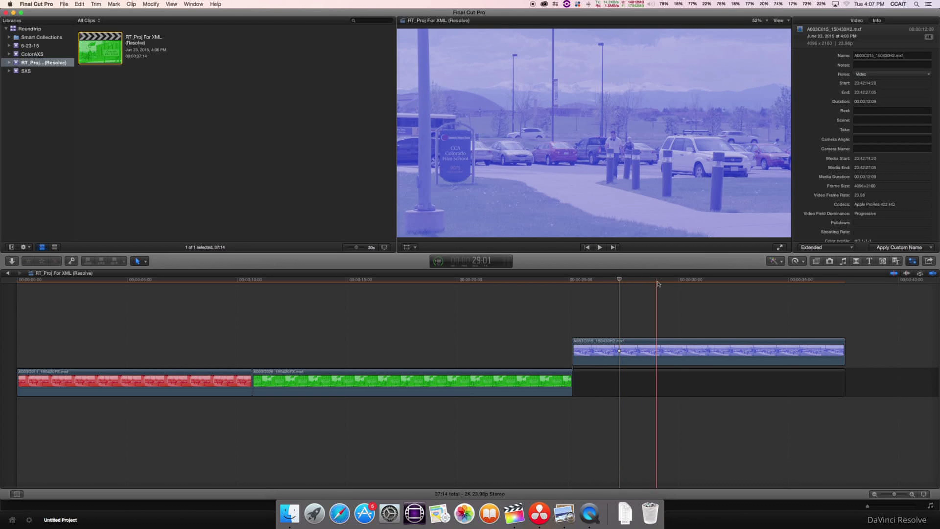
{"action": "left_click_drag", "start_coordinate": [139, 302], "coordinate": [794, 409]}
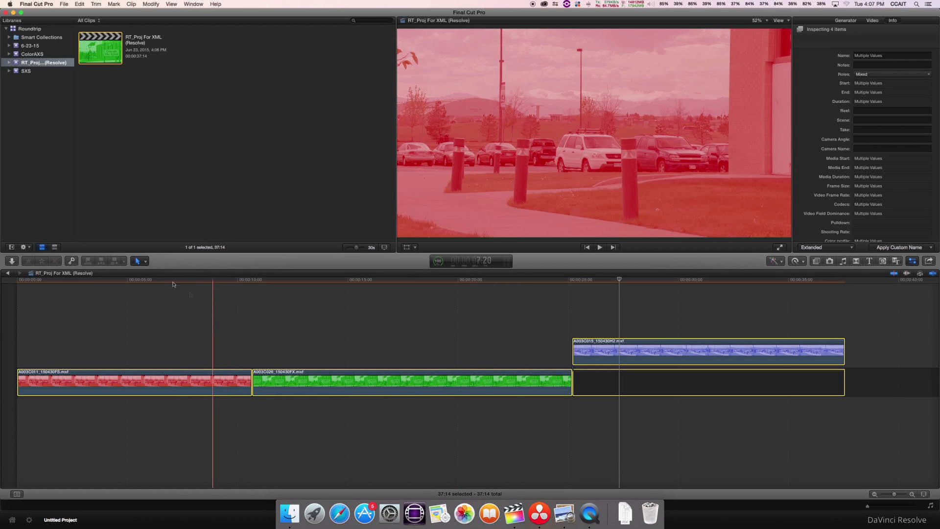
{"action": "left_click", "coordinate": [148, 280]}
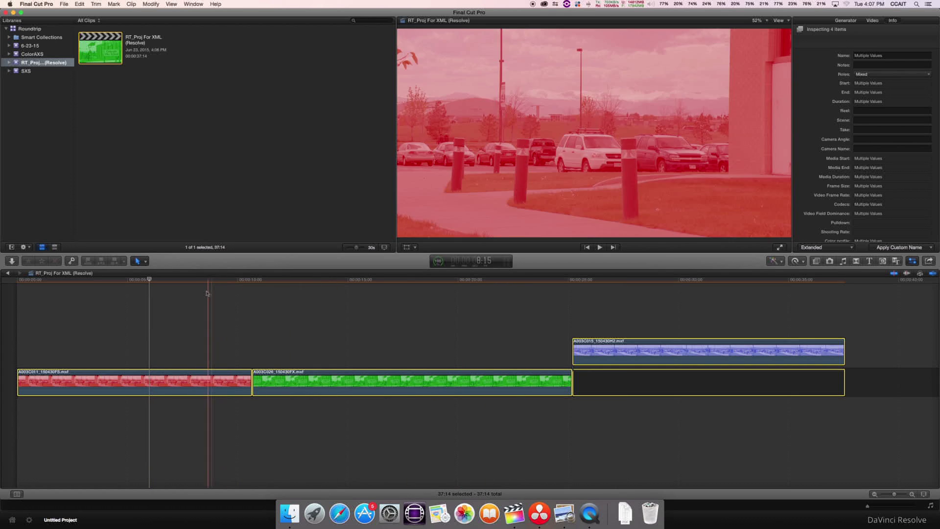
{"action": "left_click", "coordinate": [138, 89]}
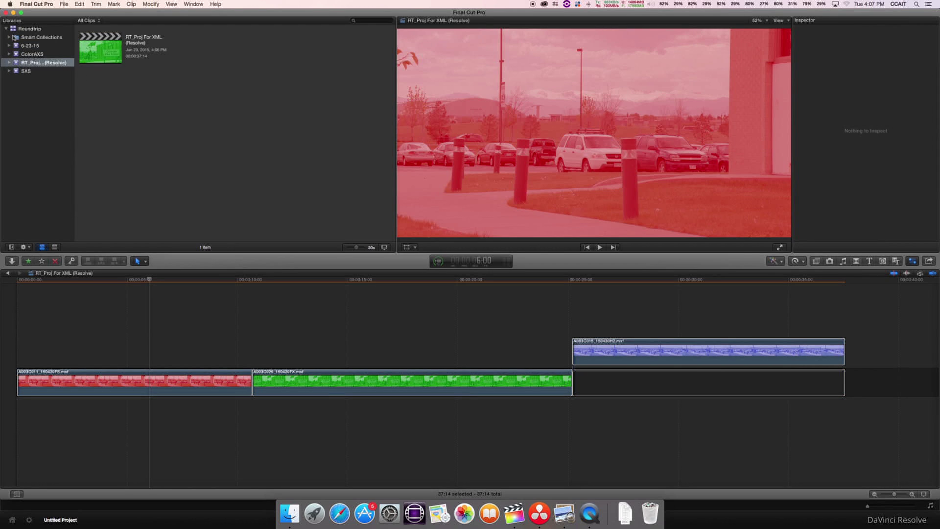
- Open the original RT_Proj project from the SXS event
{"action": "left_click", "coordinate": [18, 47]}
{"action": "left_click", "coordinate": [22, 54]}
{"action": "left_click", "coordinate": [25, 71]}
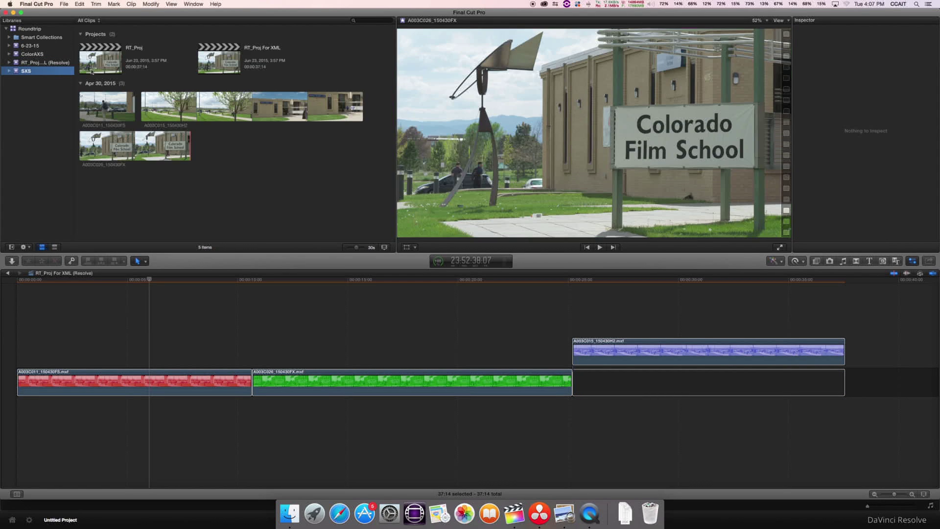
{"action": "left_click", "coordinate": [113, 55]}
{"action": "double_click", "coordinate": [103, 54]}
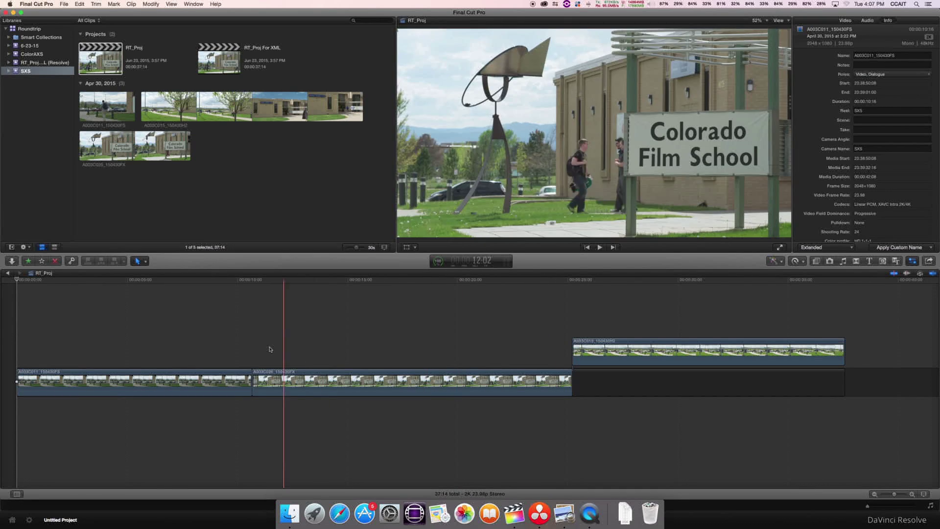
- Detach the audio from all clips in the RT_Proj timeline and return the playhead to the start
{"action": "left_click_drag", "start_coordinate": [163, 321], "coordinate": [844, 394]}
{"action": "right_click", "coordinate": [654, 350]}
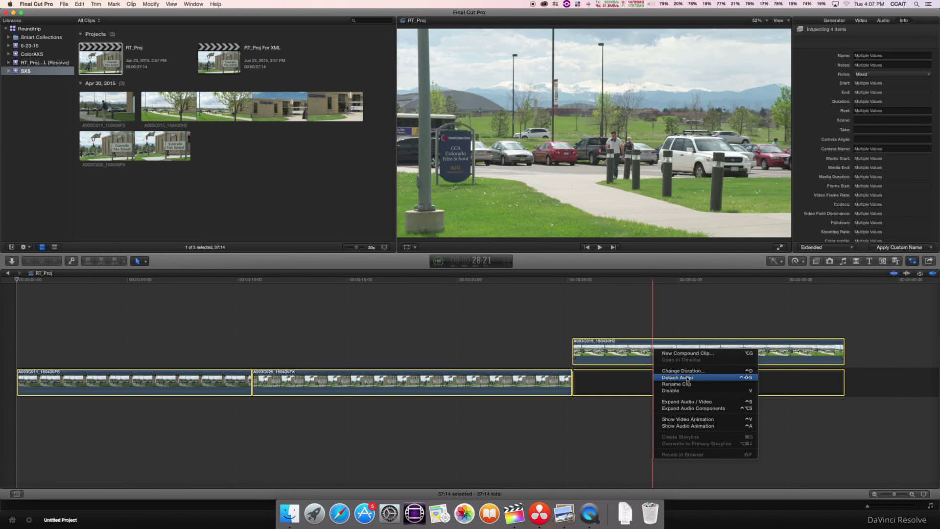
{"action": "left_click", "coordinate": [677, 377]}
{"action": "left_click", "coordinate": [262, 294]}
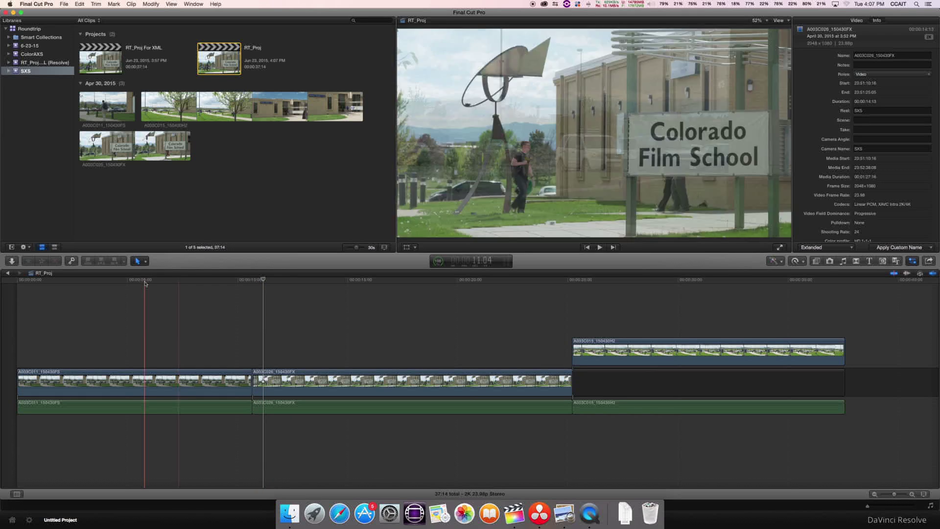
{"action": "key", "text": "Home"}
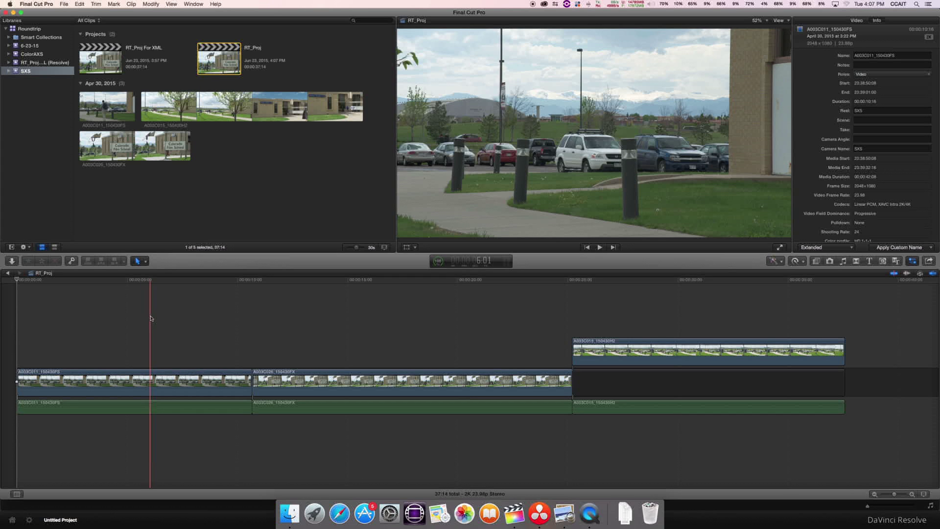
- Reopen the RT_Proj For XML (Resolve) project from its own event
{"action": "left_click", "coordinate": [30, 55]}
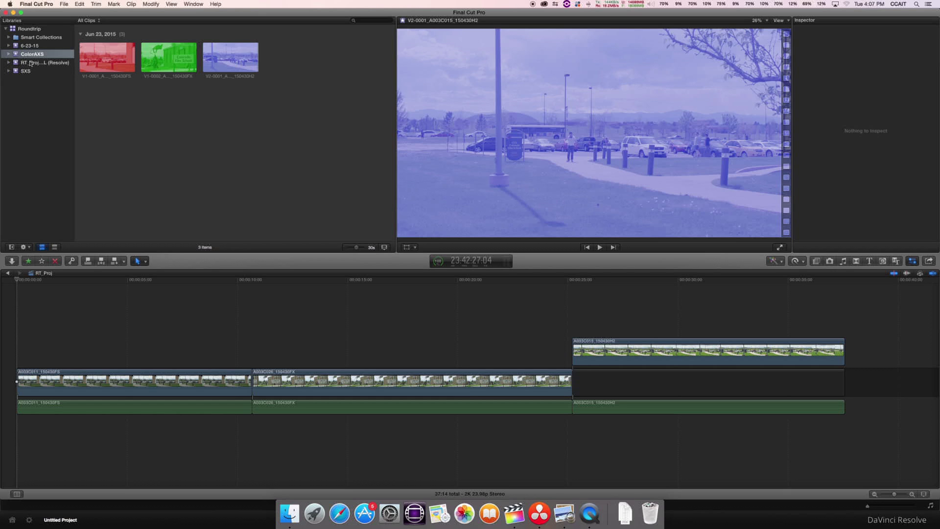
{"action": "left_click", "coordinate": [30, 62]}
{"action": "double_click", "coordinate": [101, 47]}
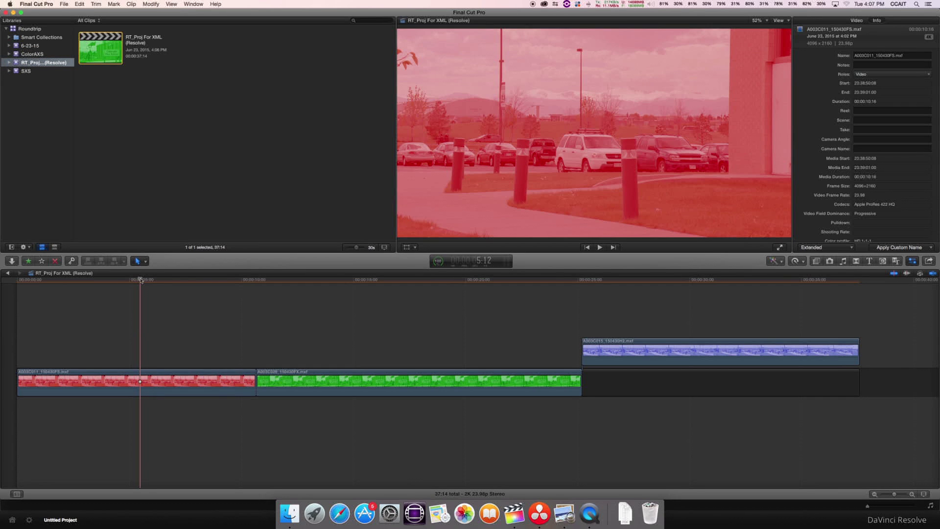